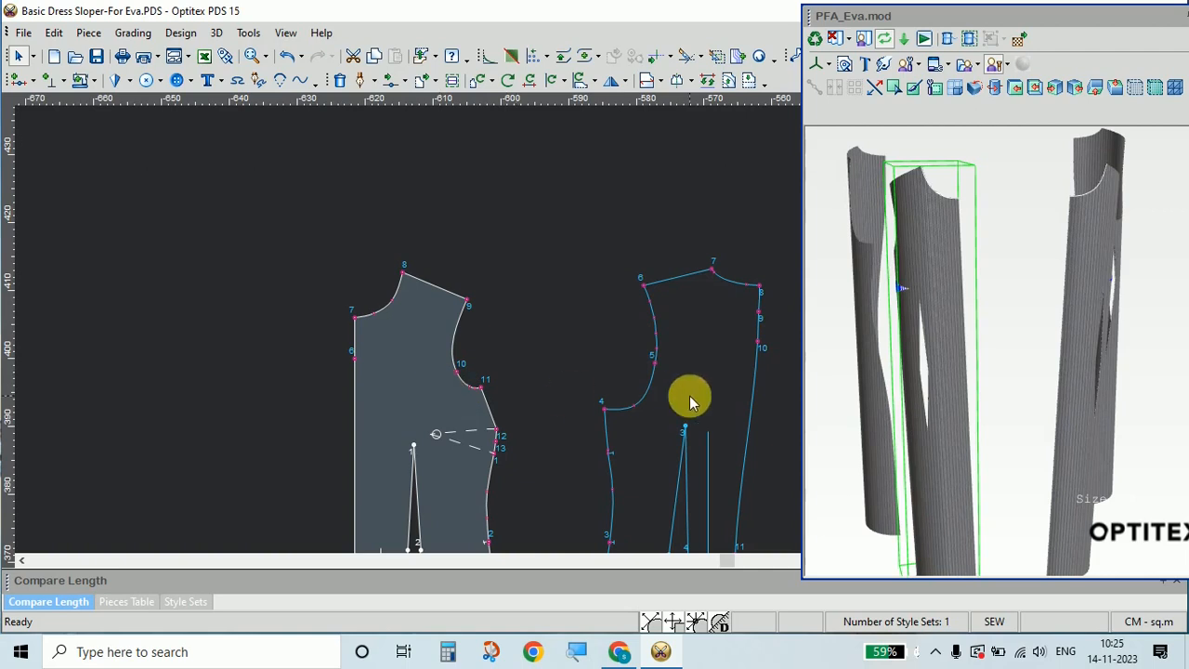
{"action": "left_click_drag", "start_coordinate": [1001, 374], "coordinate": [1125, 374]}
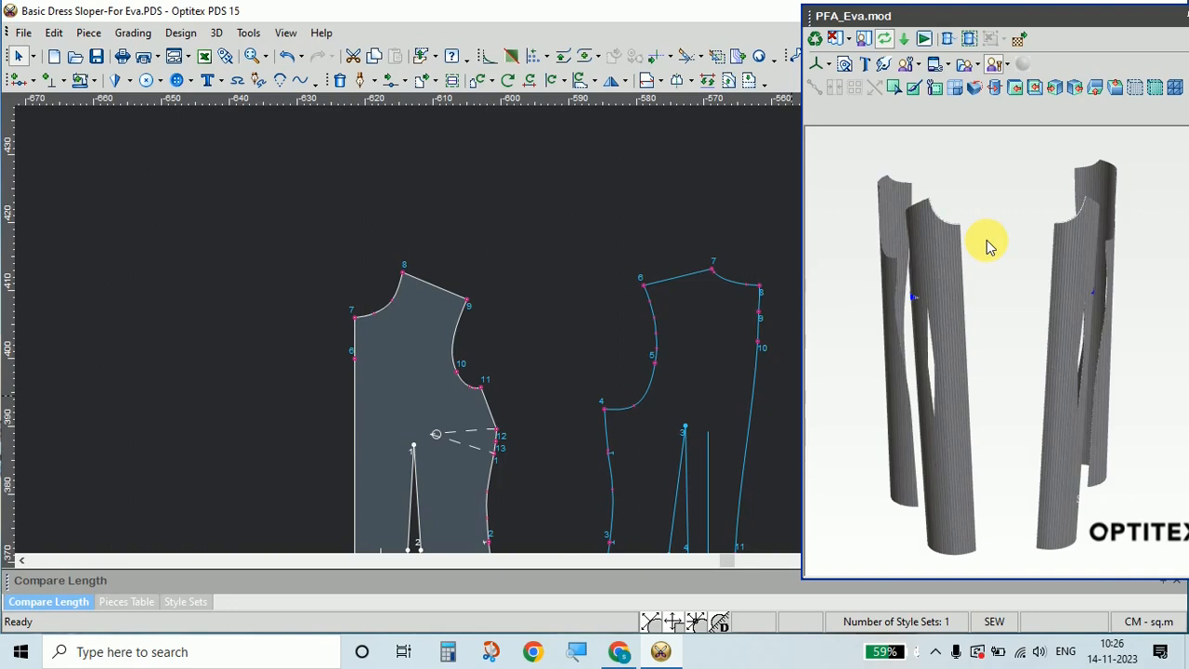
{"action": "left_click", "coordinate": [634, 199]}
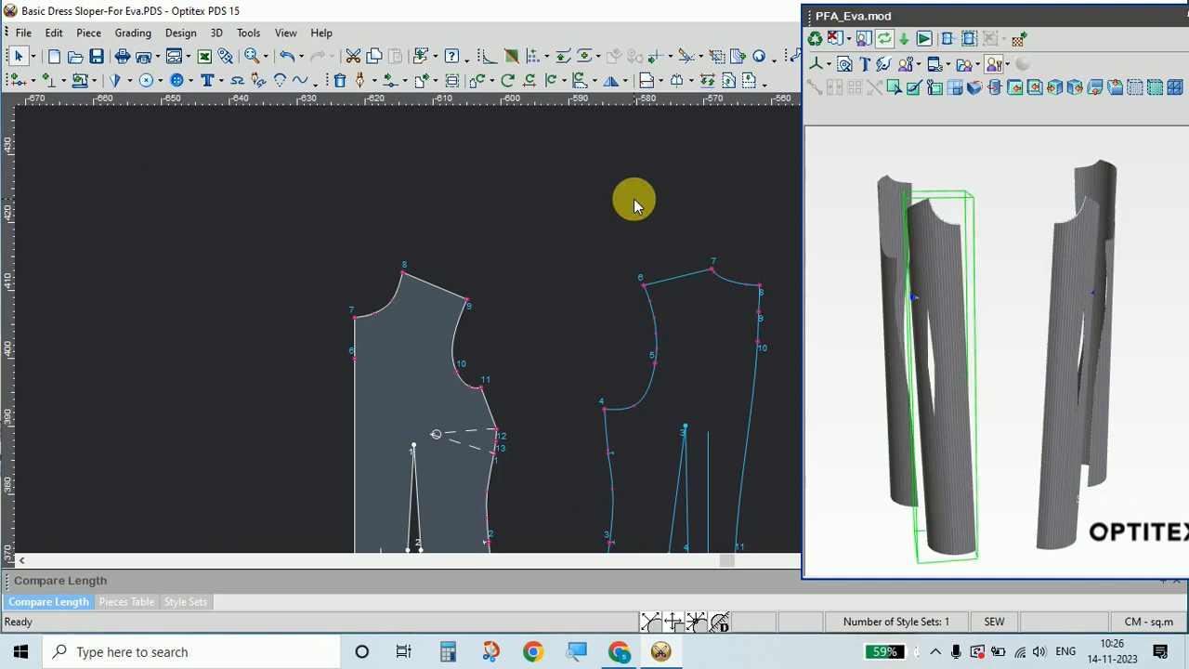
{"action": "key", "text": "s"}
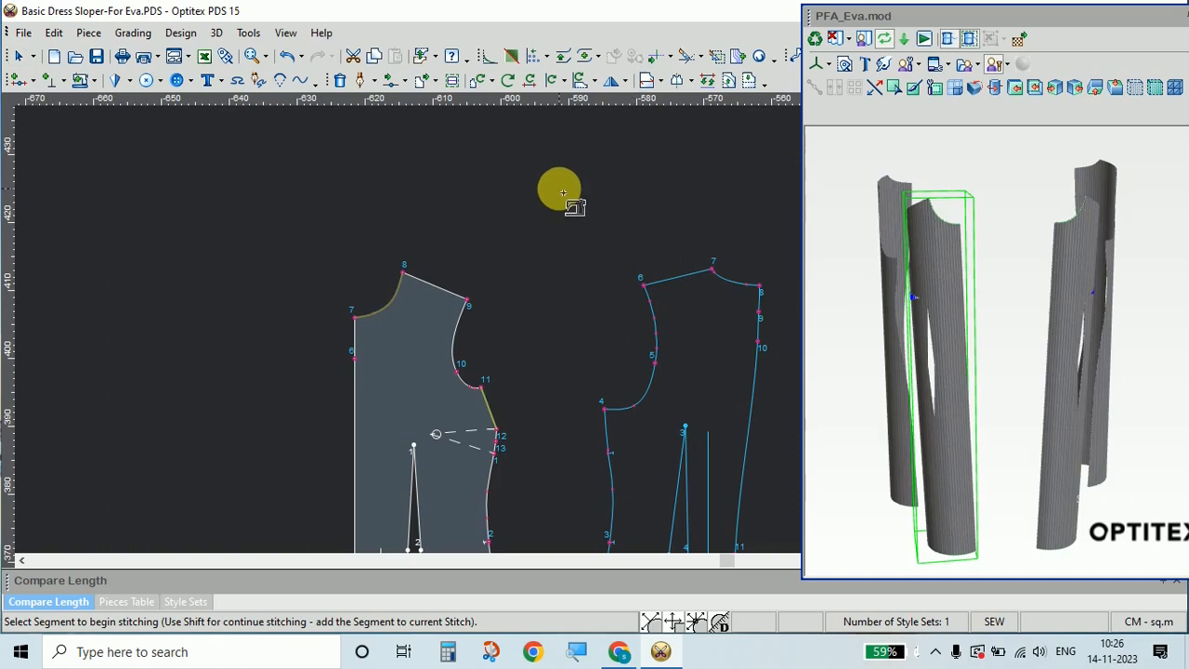
{"action": "key", "text": "Escape"}
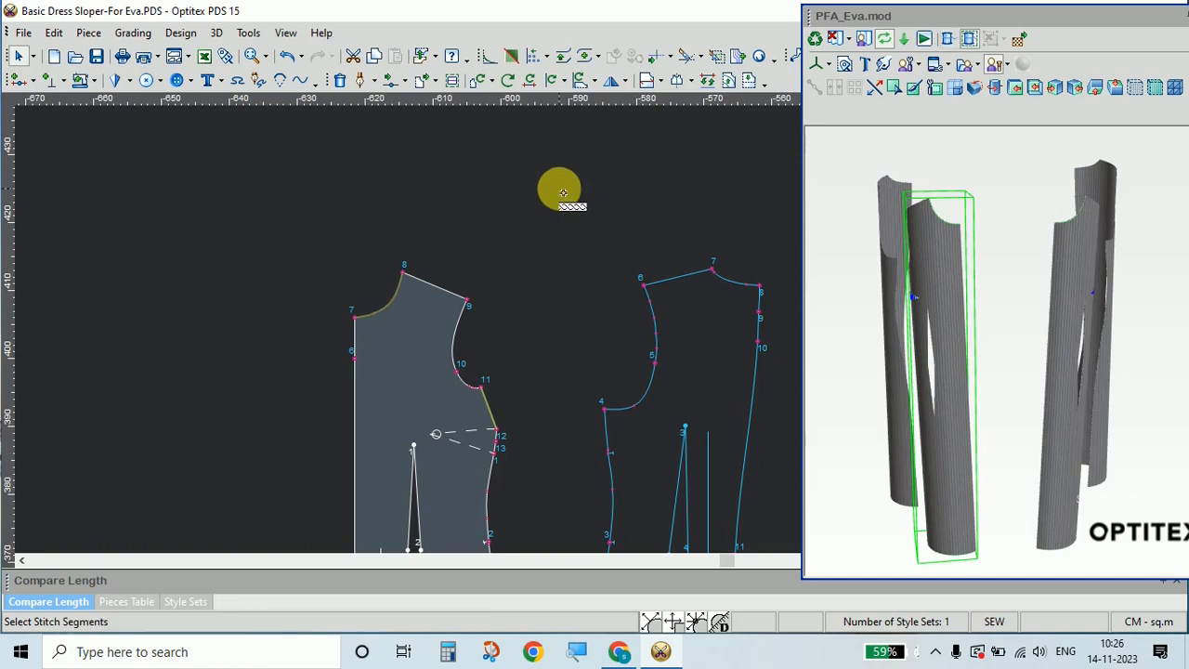
{"action": "right_click", "coordinate": [563, 192]}
{"action": "left_click", "coordinate": [568, 198]}
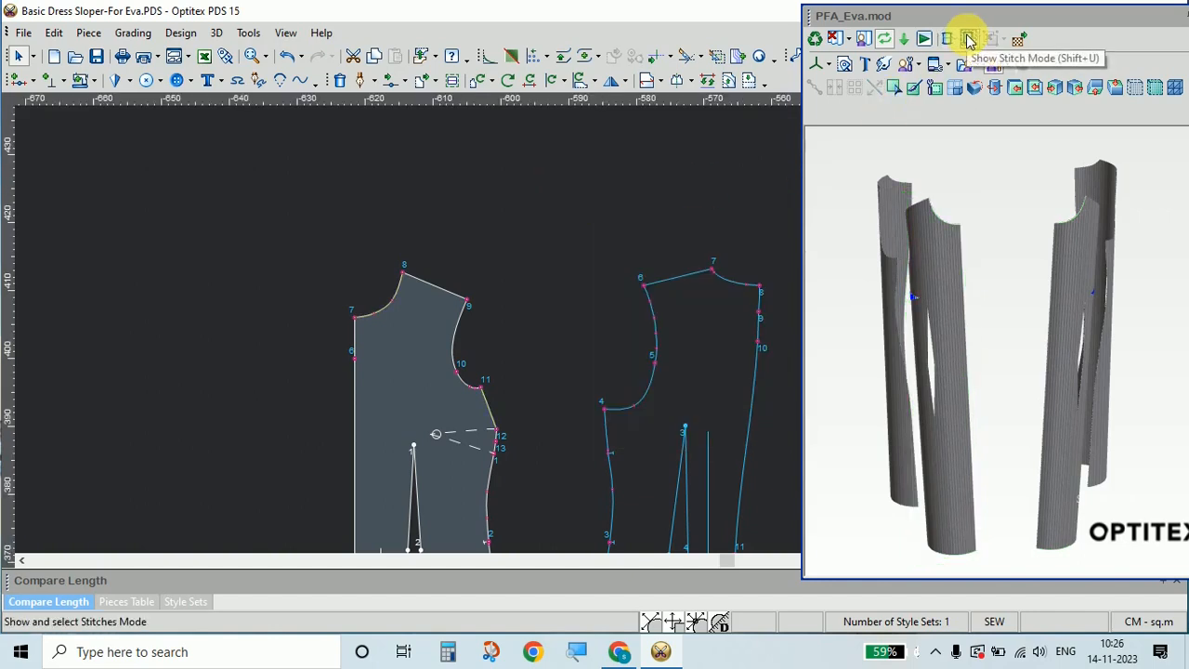
{"action": "left_click", "coordinate": [578, 653]}
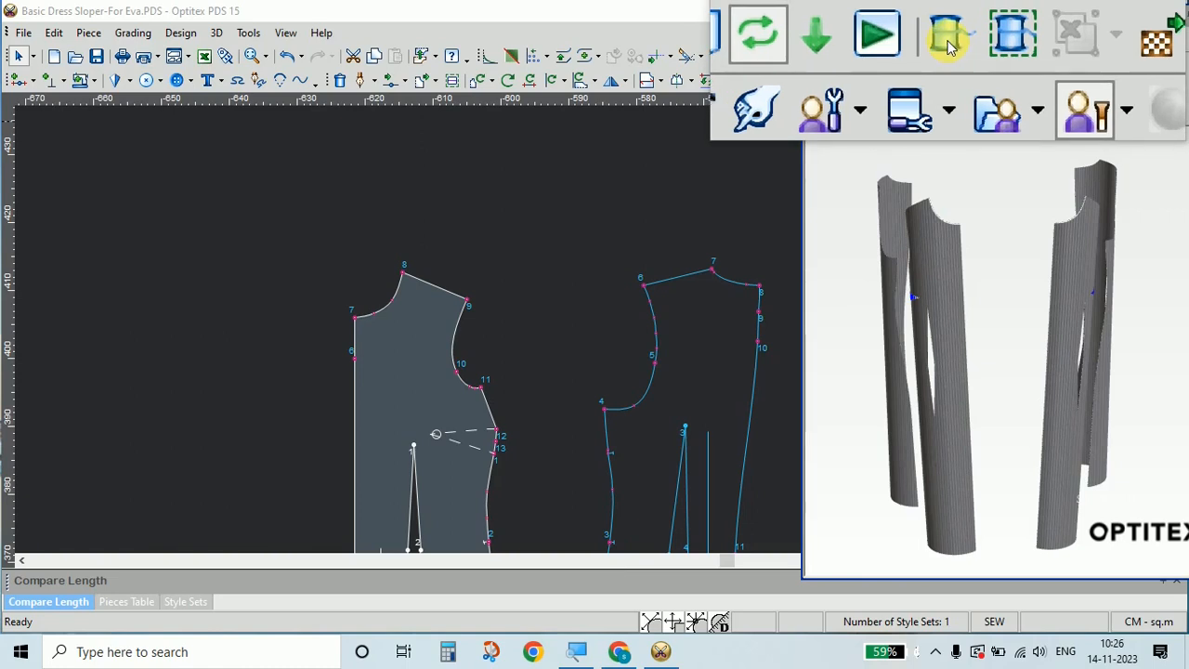
- Stitch the back panel's whole shoulder segment to the front panel's shoulder segment
{"action": "left_click", "coordinate": [949, 47]}
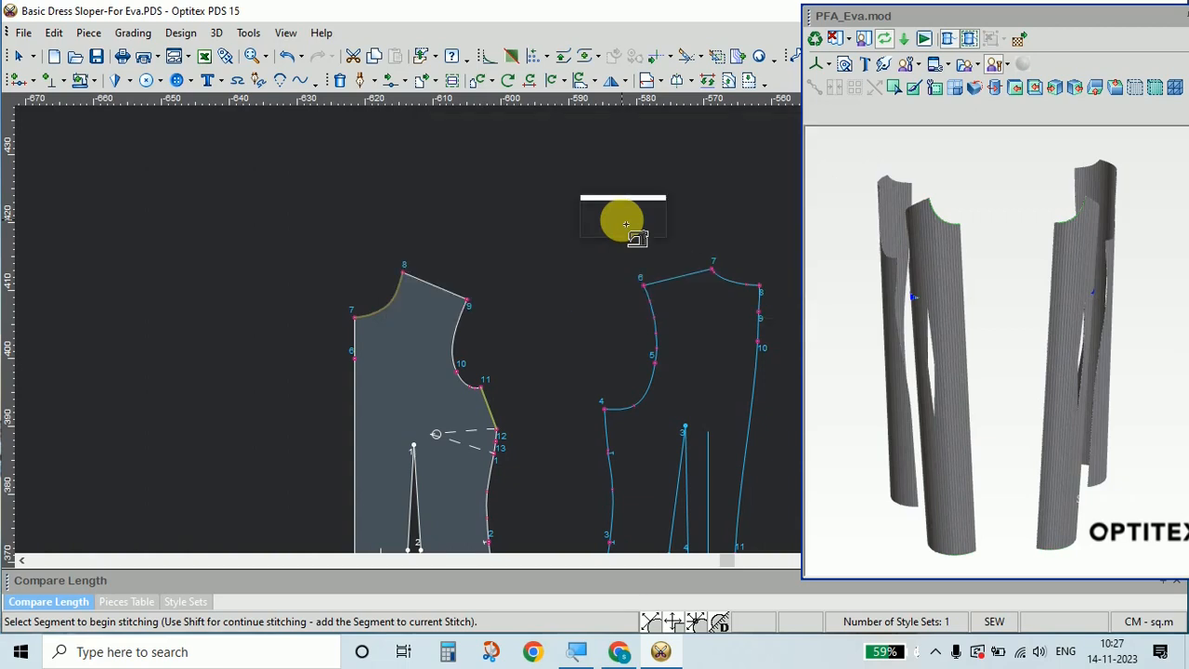
{"action": "left_click", "coordinate": [902, 85]}
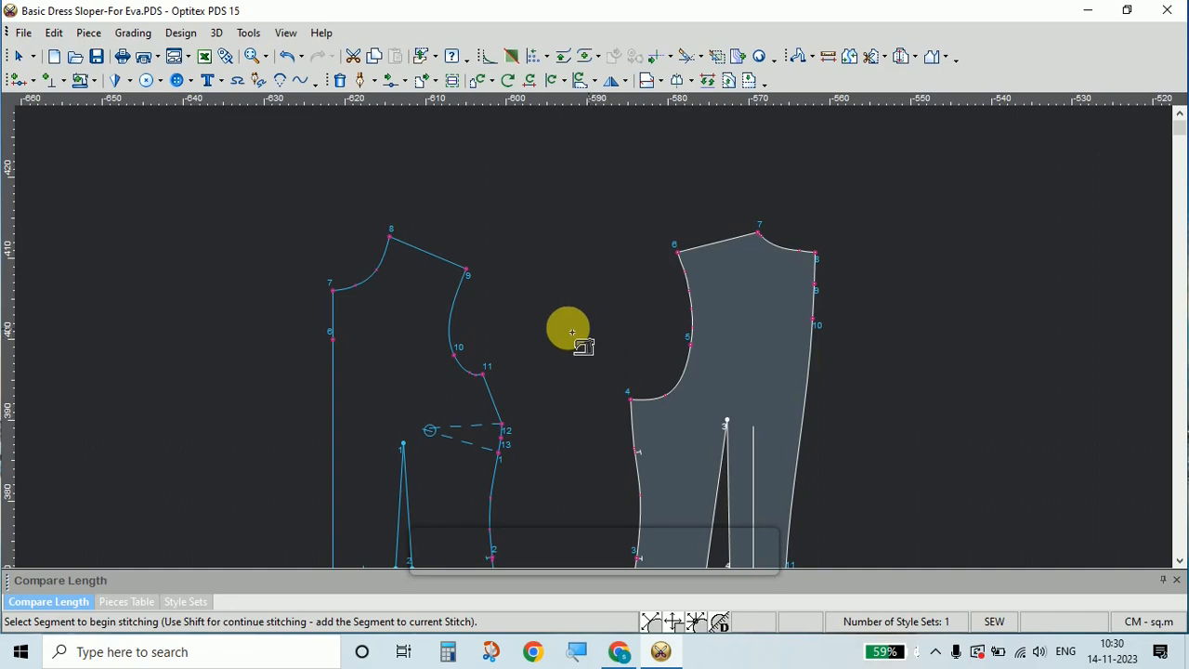
{"action": "scroll", "coordinate": [704, 266], "scroll_direction": "down", "scroll_amount": 1}
{"action": "scroll", "coordinate": [577, 356], "scroll_direction": "up", "scroll_amount": 3}
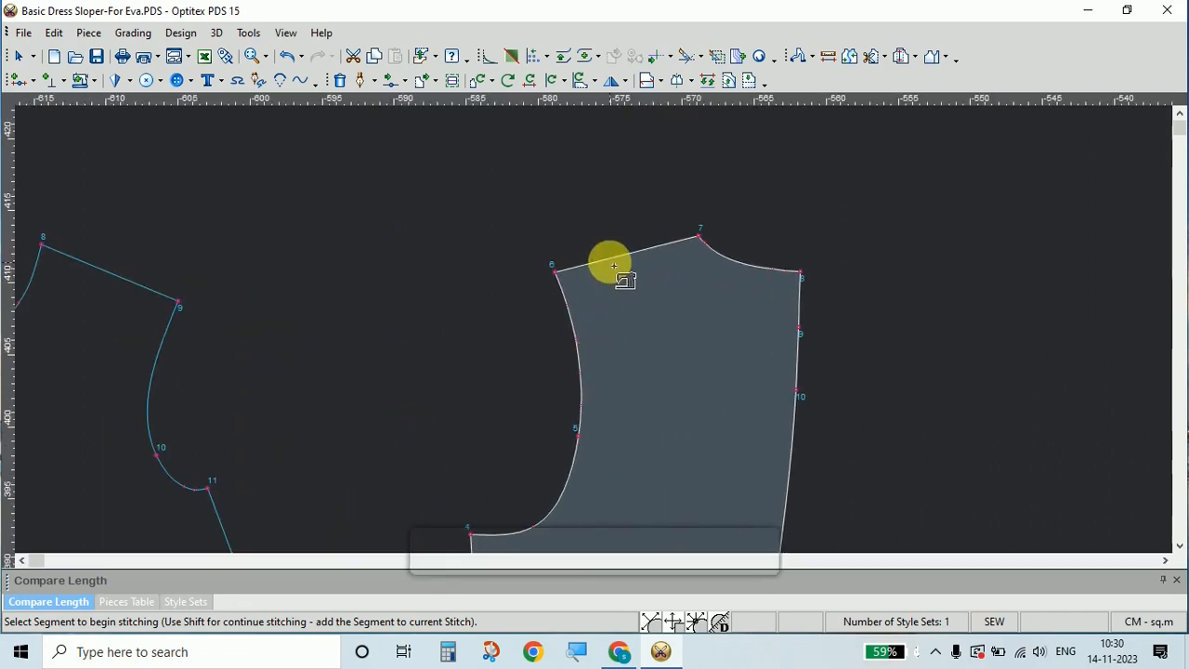
{"action": "left_click", "coordinate": [664, 250]}
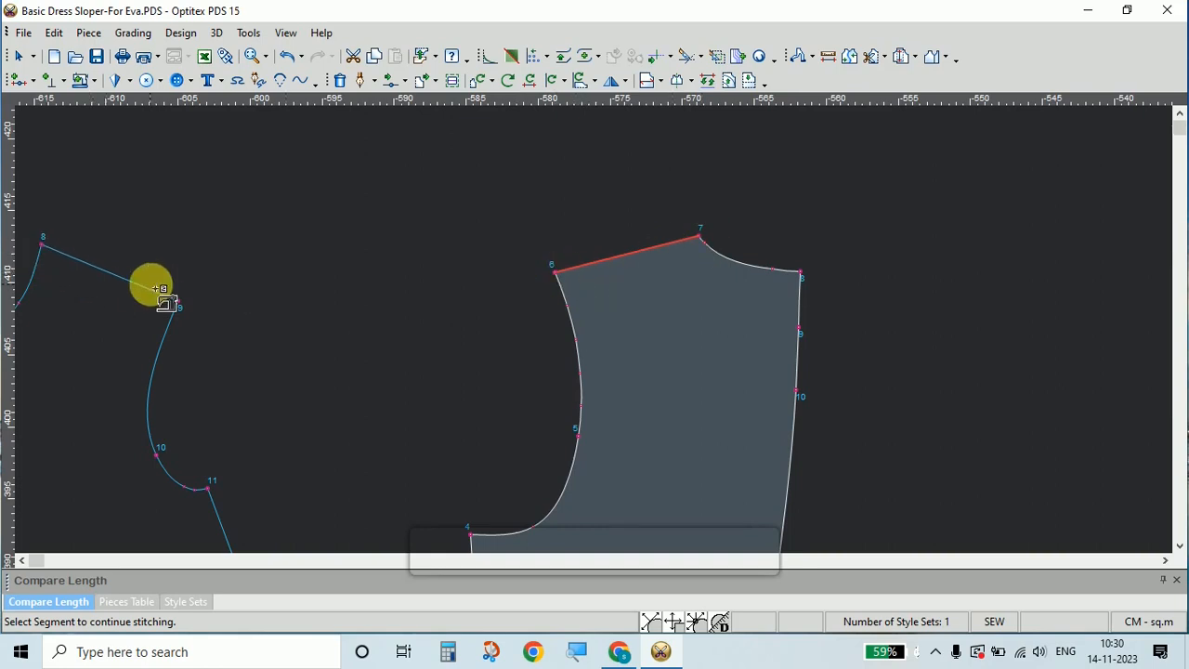
{"action": "left_click", "coordinate": [120, 276]}
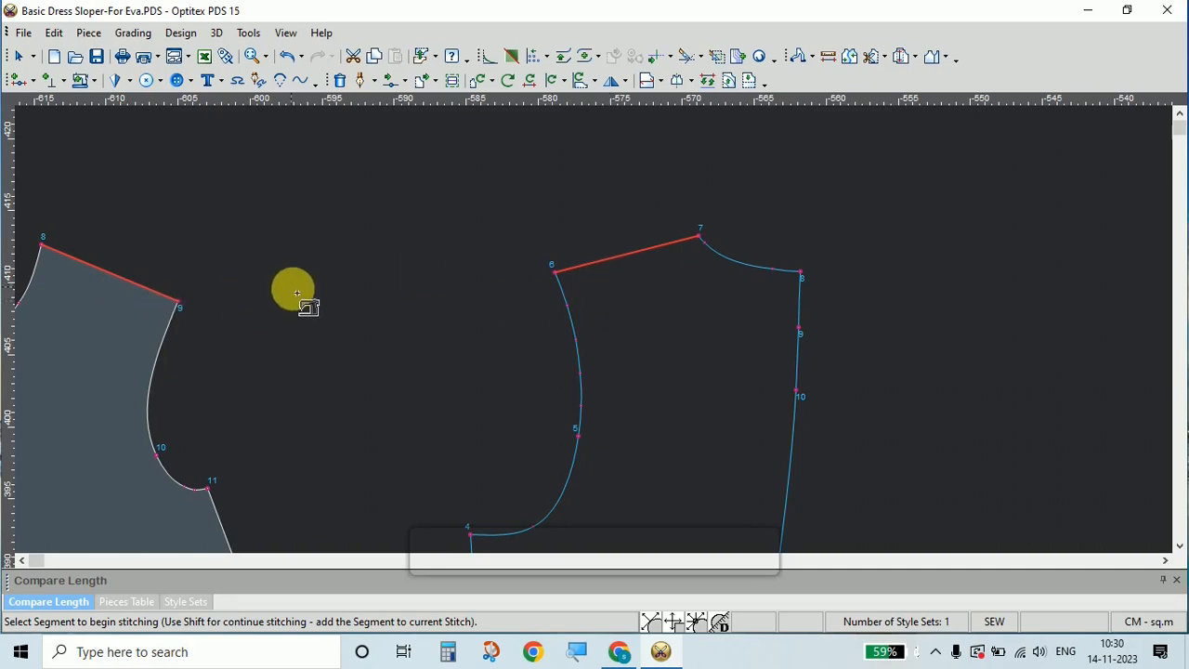
{"action": "key", "text": "Escape"}
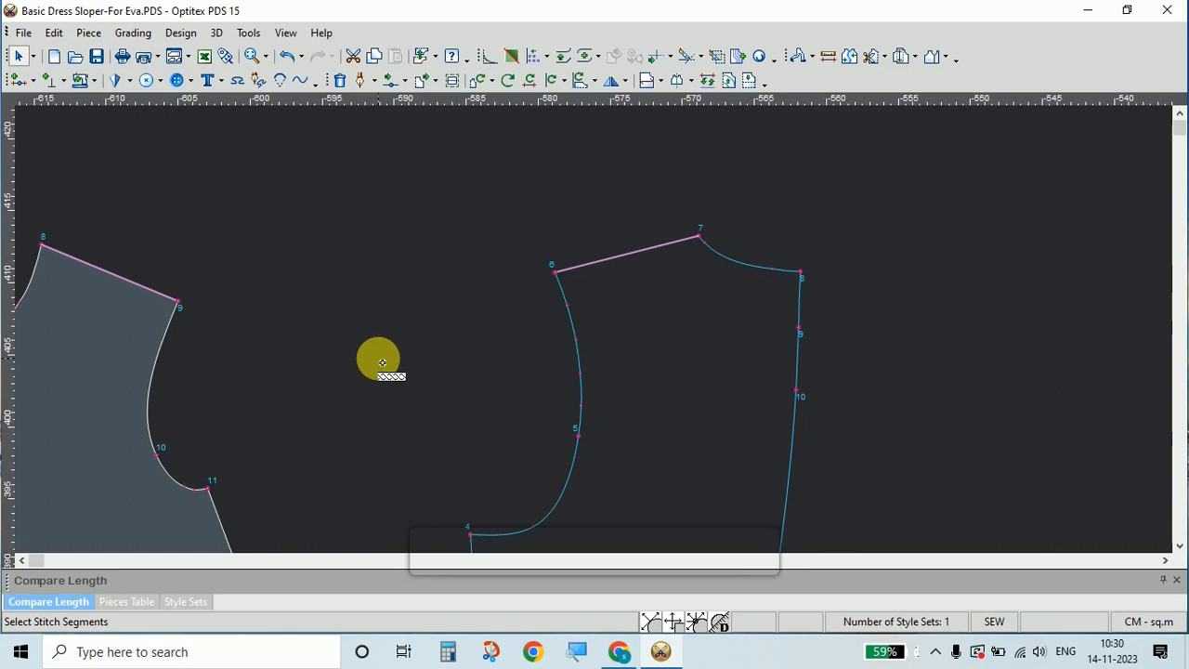
- Undo the shoulder stitch between the front and back panels
{"action": "middle_click_drag", "start_coordinate": [382, 363], "coordinate": [598, 341]}
{"action": "scroll", "coordinate": [598, 342], "scroll_direction": "up", "scroll_amount": 1}
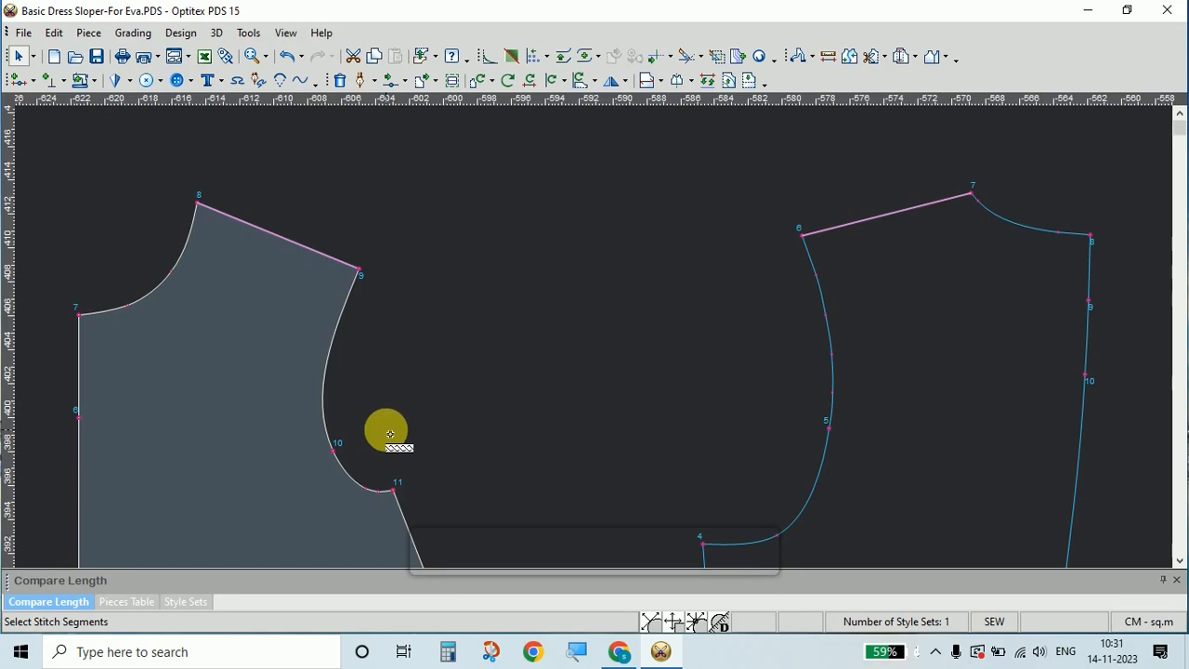
{"action": "key", "text": "ctrl+z"}
{"action": "key", "text": "ctrl+z"}
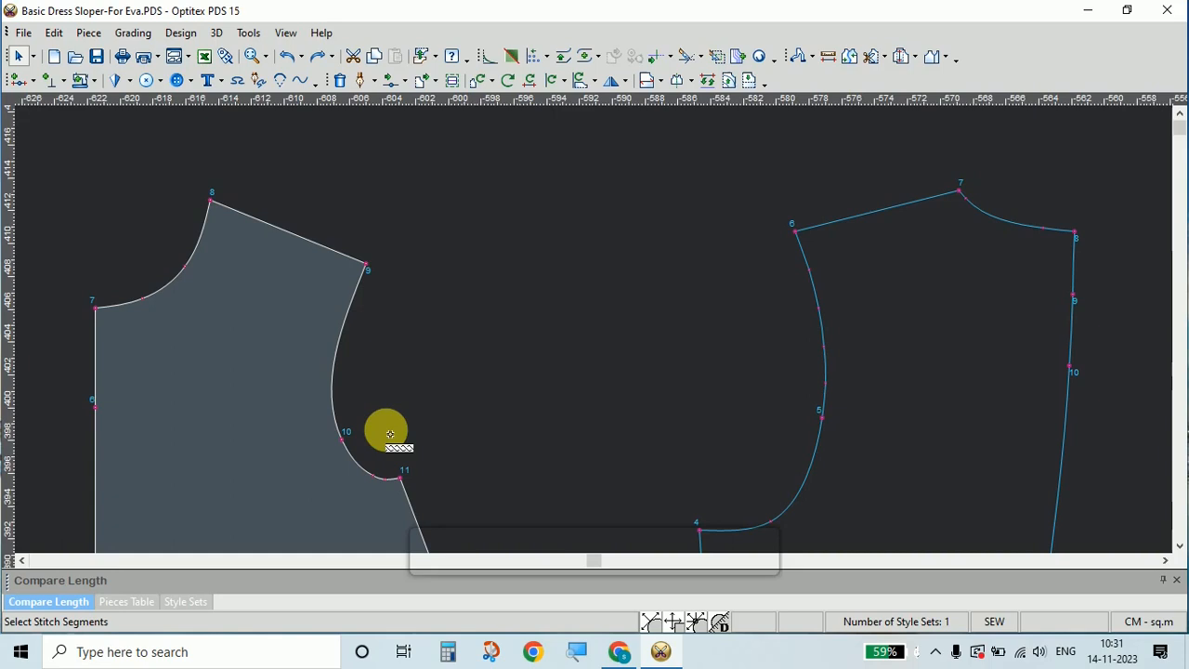
- Try to define the back shoulder stitch segment from point 7 to point 6, and undo the selection
{"action": "left_click", "coordinate": [965, 195]}
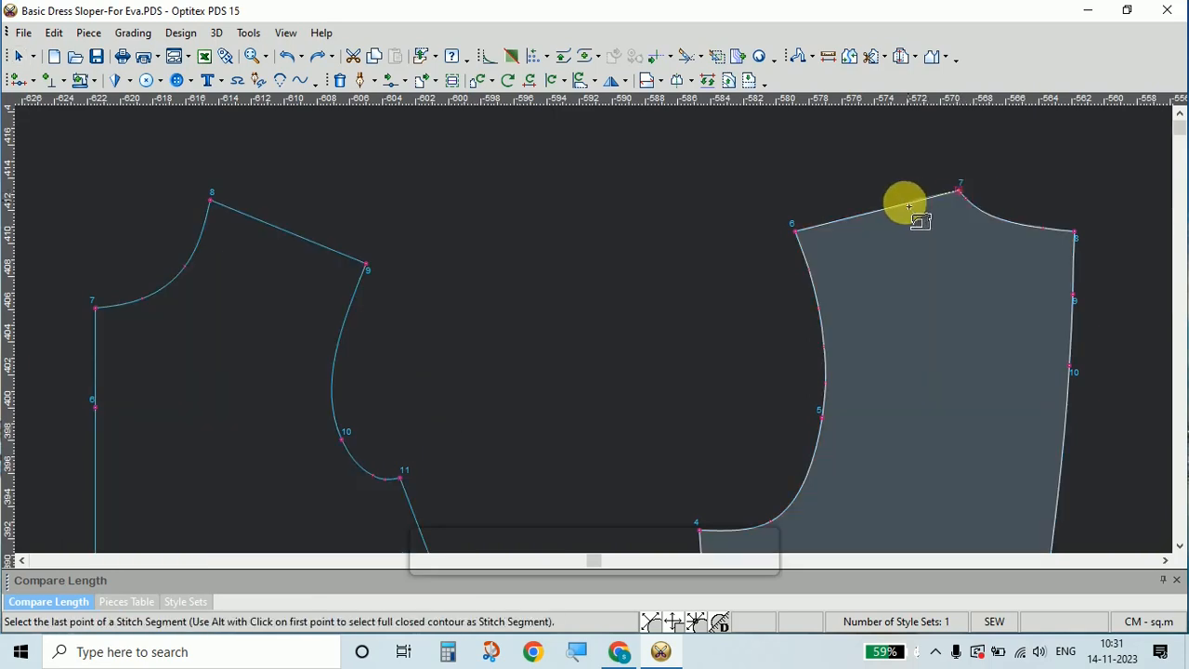
{"action": "left_click", "coordinate": [800, 234]}
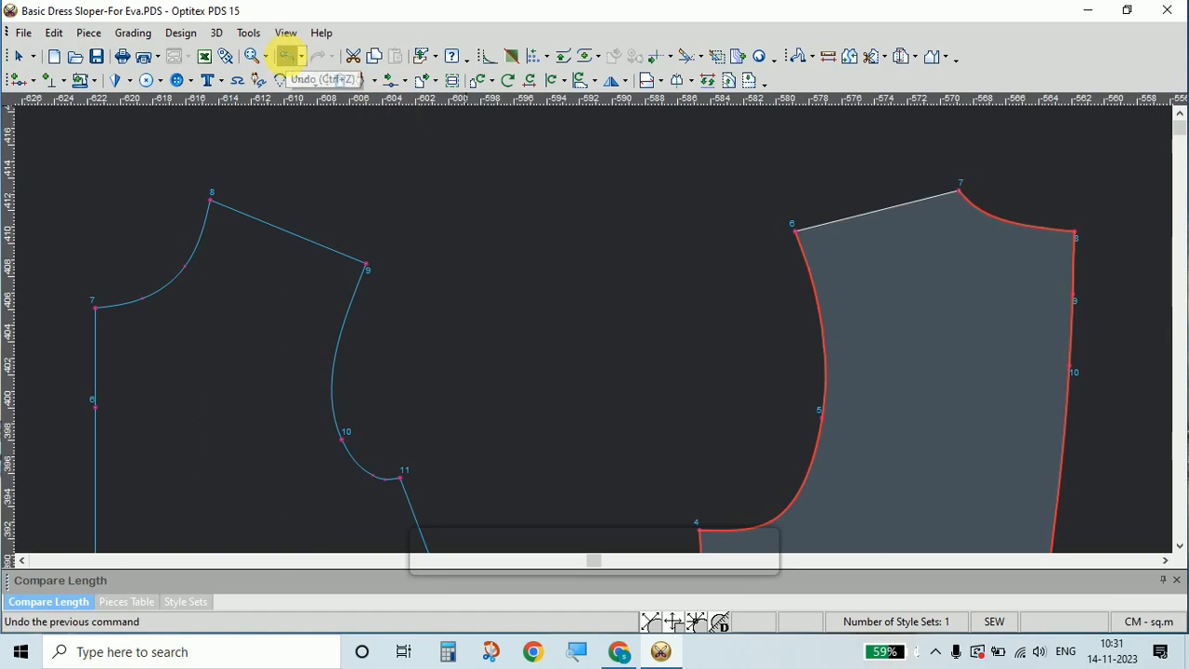
{"action": "left_click", "coordinate": [287, 58]}
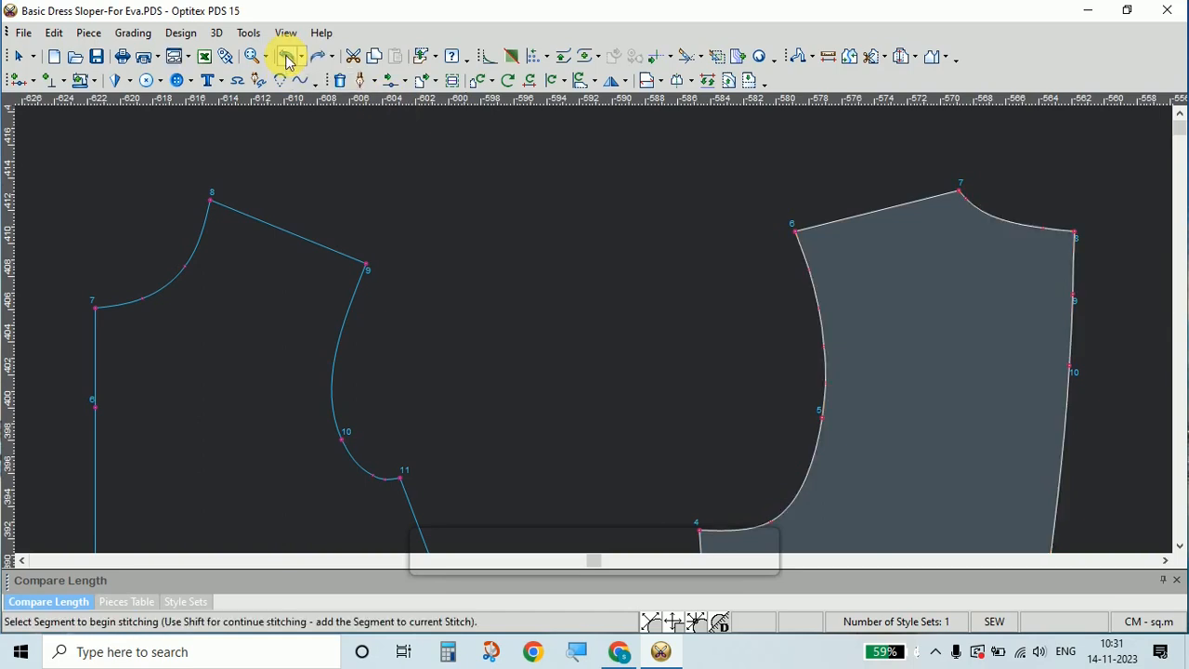
- Stitch the back shoulder from point 6 to point 7 with the front shoulder between points 8 and 9
{"action": "left_click", "coordinate": [796, 234]}
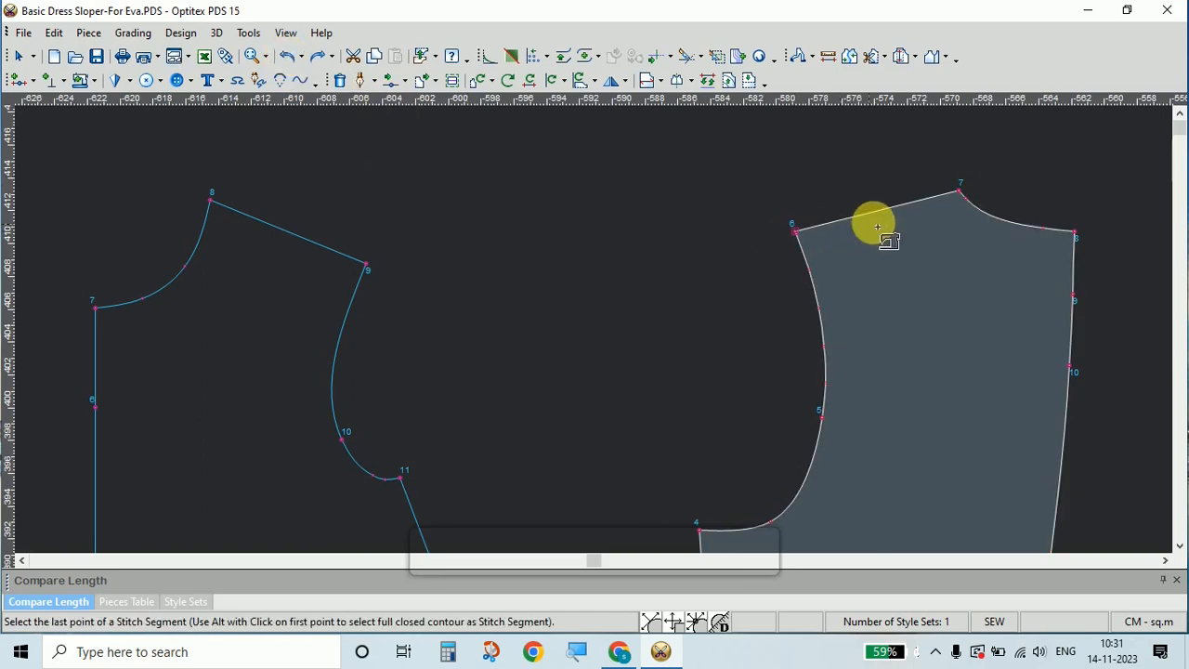
{"action": "left_click", "coordinate": [962, 193]}
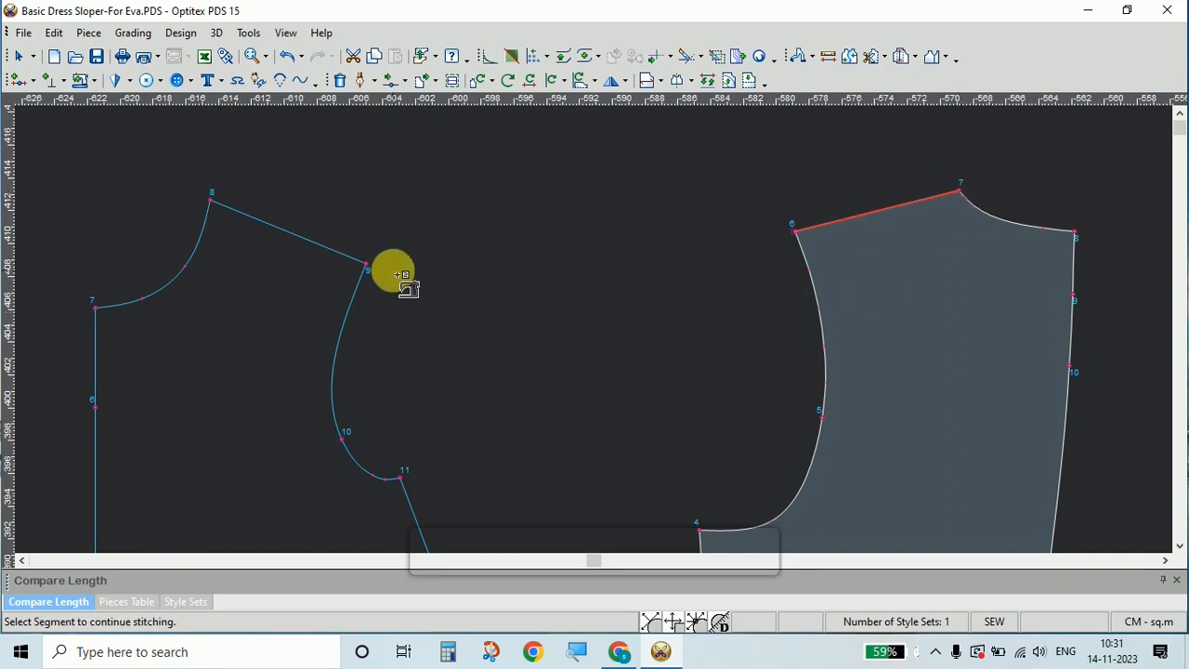
{"action": "left_click", "coordinate": [213, 202]}
{"action": "left_click", "coordinate": [366, 263]}
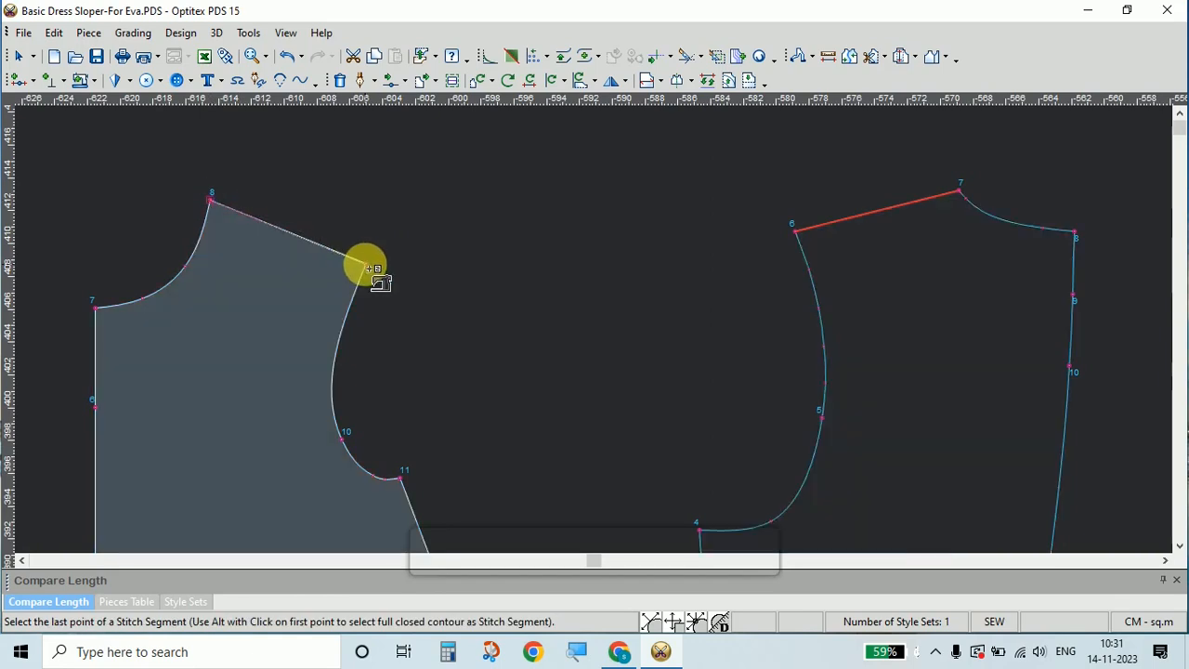
{"action": "left_click", "coordinate": [371, 268]}
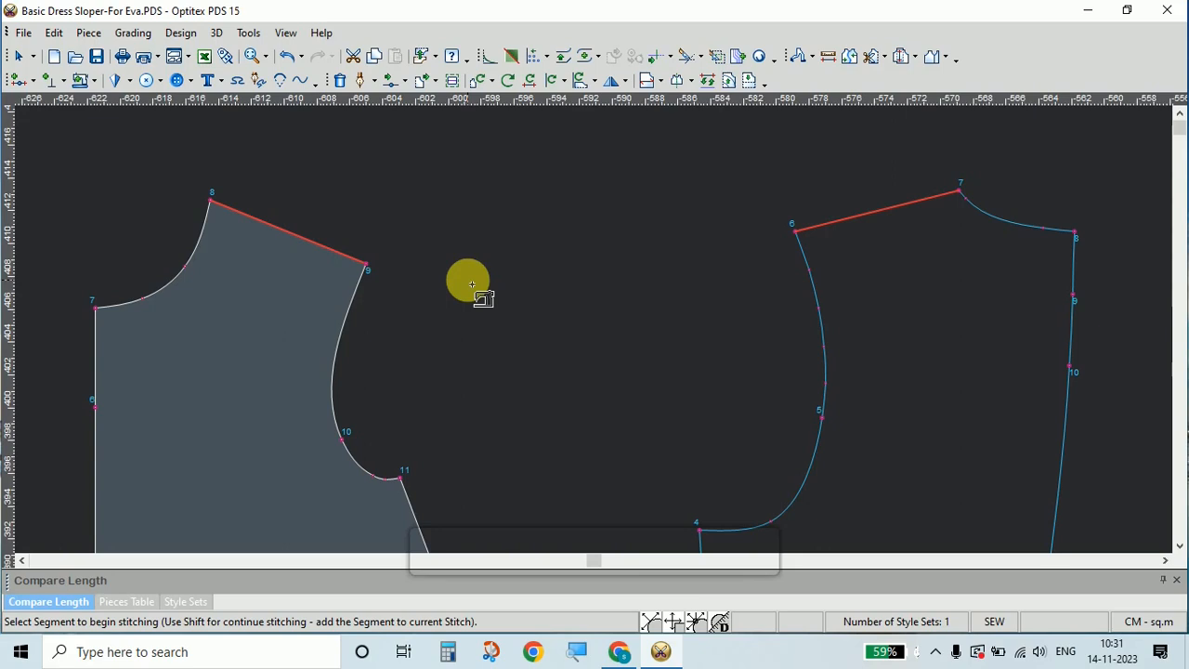
{"action": "left_click", "coordinate": [482, 288]}
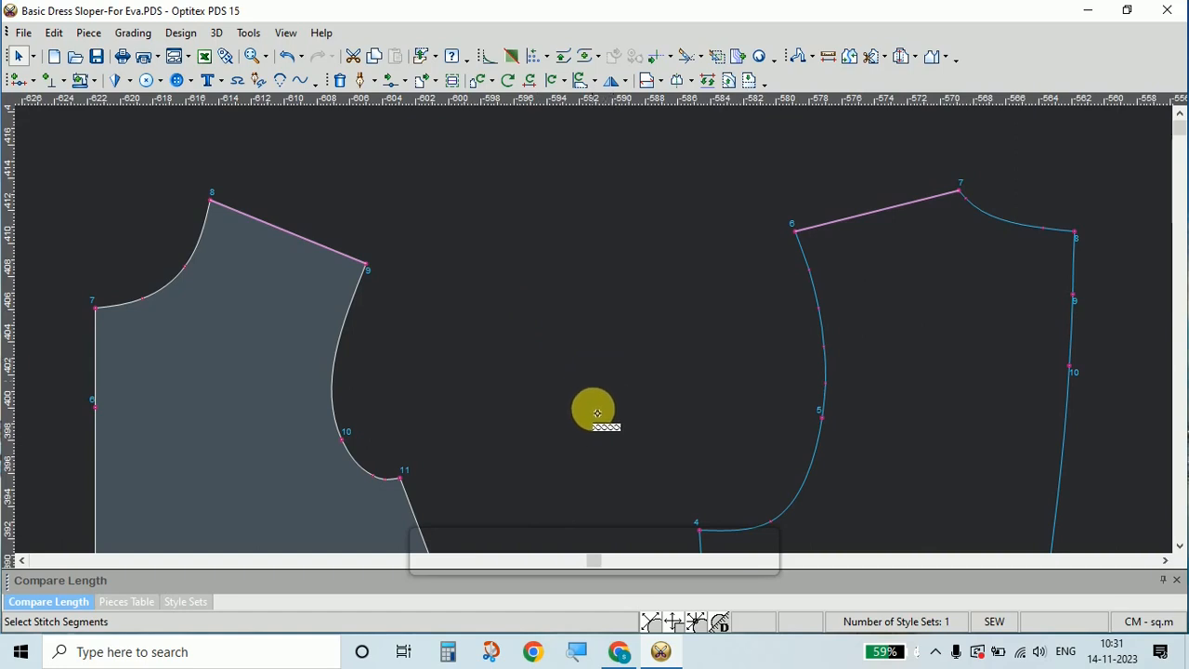
- Stitch the front side seam from point 11 to point 12 with the back side seam from the upper notch to point 4
{"action": "scroll", "coordinate": [598, 334], "scroll_direction": "up", "scroll_amount": 1}
{"action": "scroll", "coordinate": [598, 334], "scroll_direction": "down", "scroll_amount": 3}
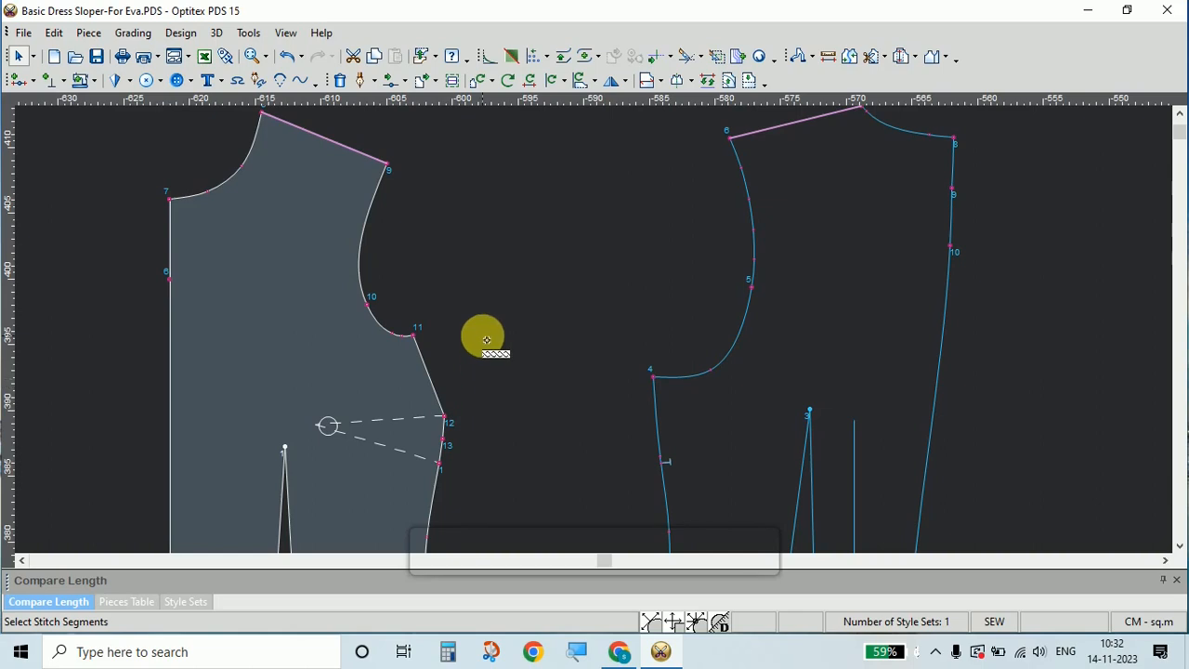
{"action": "key", "text": "s"}
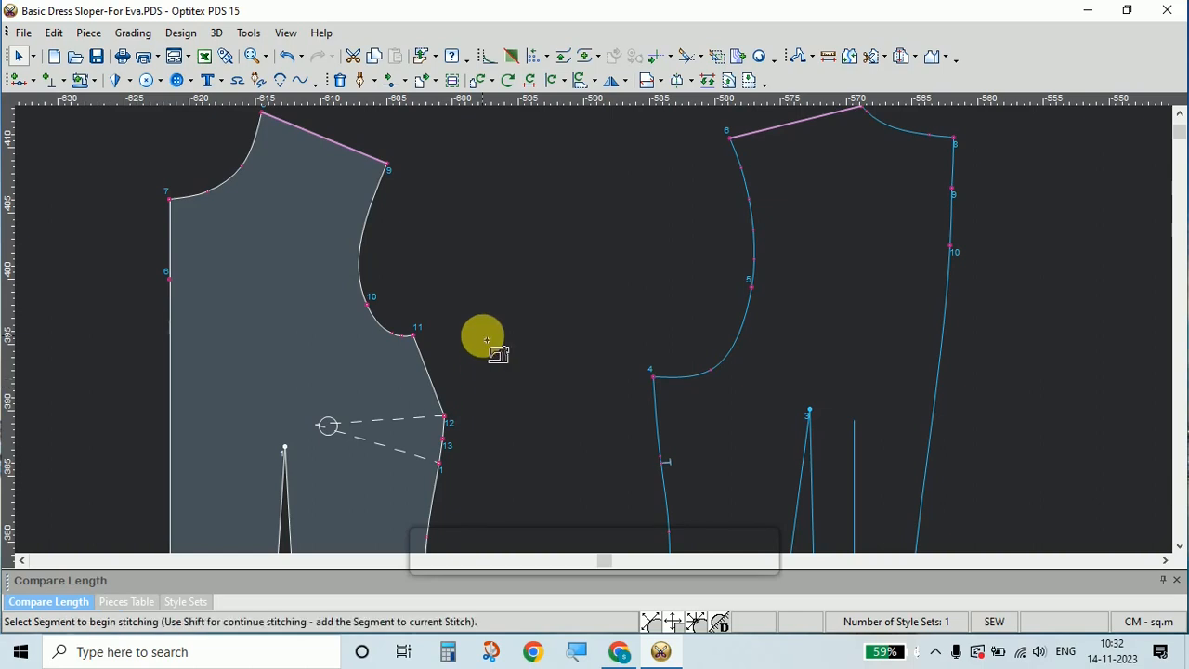
{"action": "left_click", "coordinate": [415, 336]}
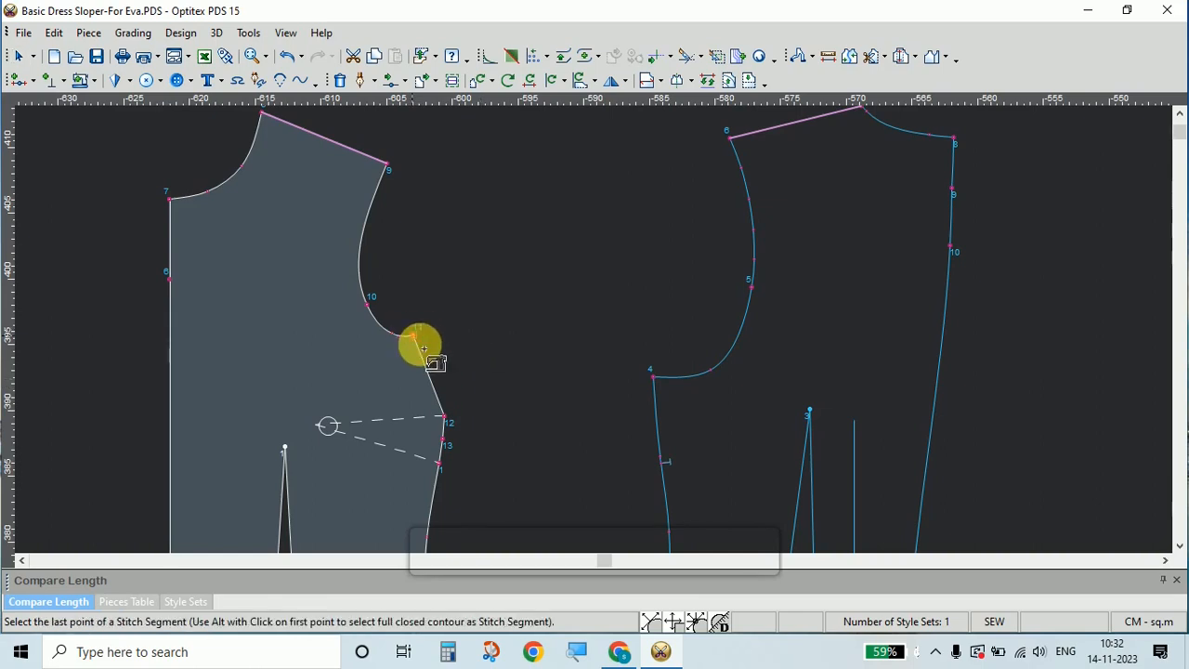
{"action": "left_click", "coordinate": [444, 418]}
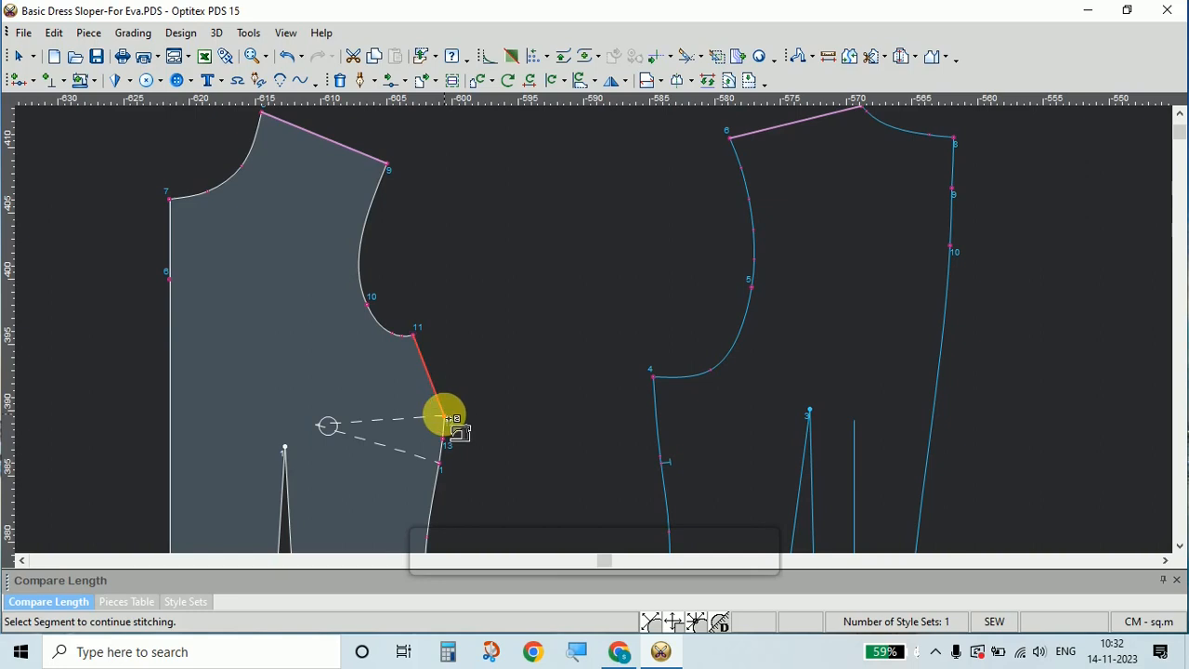
{"action": "left_click", "coordinate": [667, 465]}
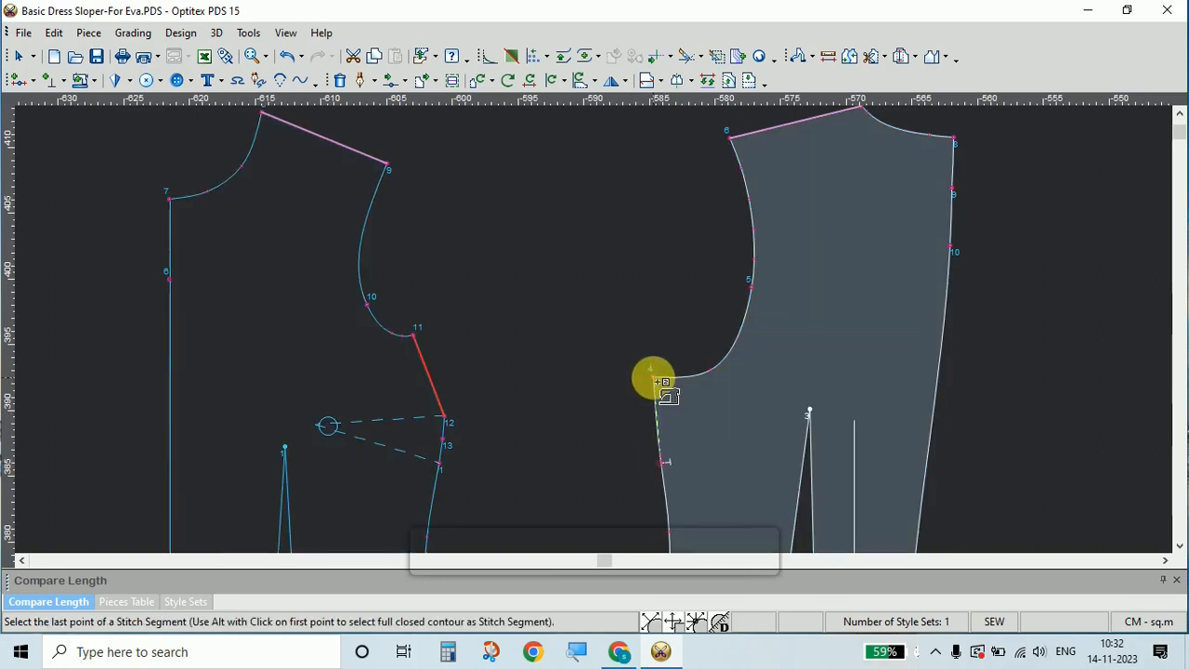
{"action": "left_click", "coordinate": [655, 378]}
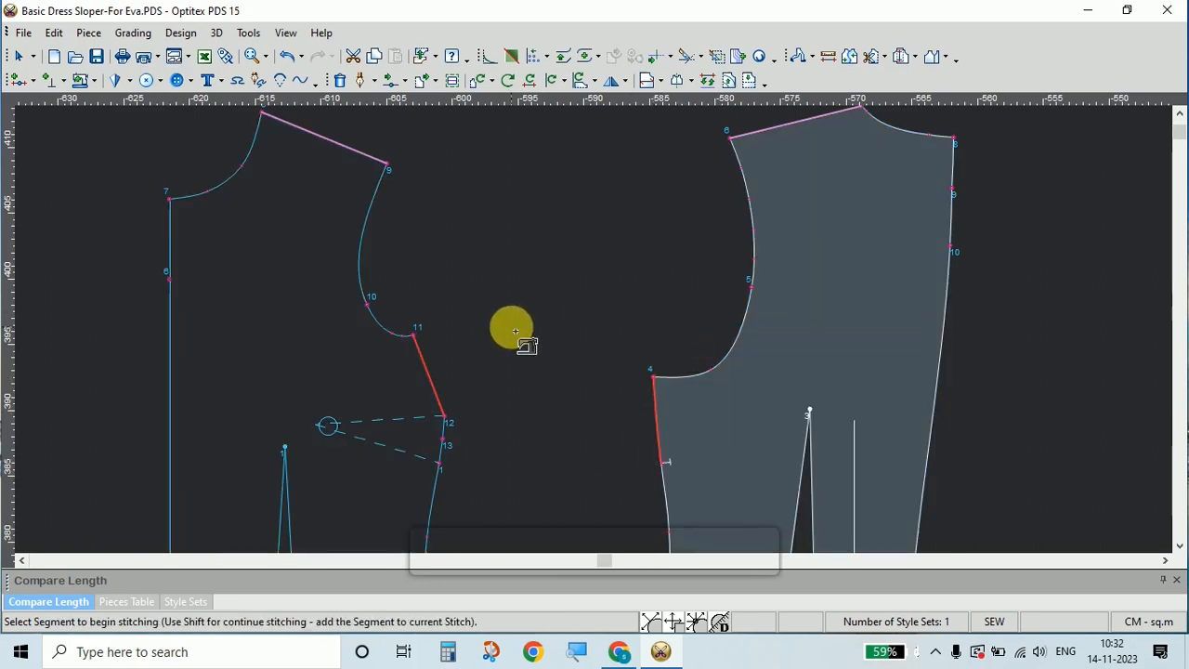
- Stitch the front lower side seam from point 1 to hem point 4 with the back side seam from hem point 1 to the upper notch
{"action": "scroll", "coordinate": [688, 464], "scroll_direction": "up", "scroll_amount": 1}
{"action": "scroll", "coordinate": [458, 394], "scroll_direction": "up", "scroll_amount": 1}
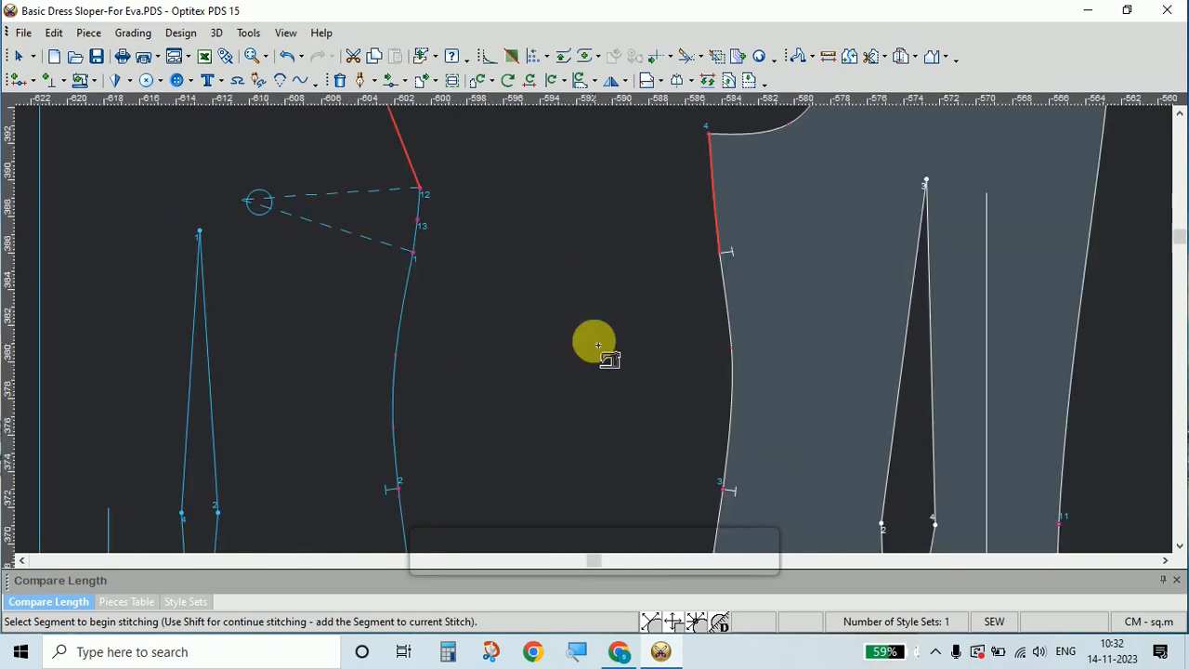
{"action": "scroll", "coordinate": [597, 349], "scroll_direction": "down", "scroll_amount": 2}
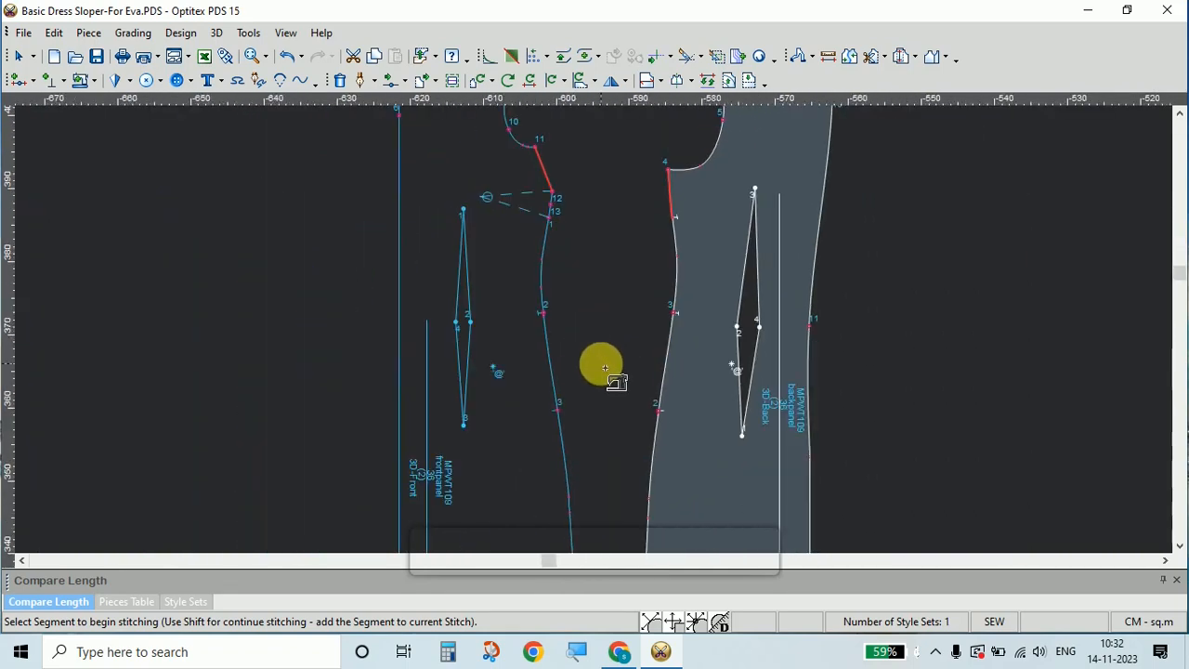
{"action": "scroll", "coordinate": [597, 333], "scroll_direction": "down", "scroll_amount": 1}
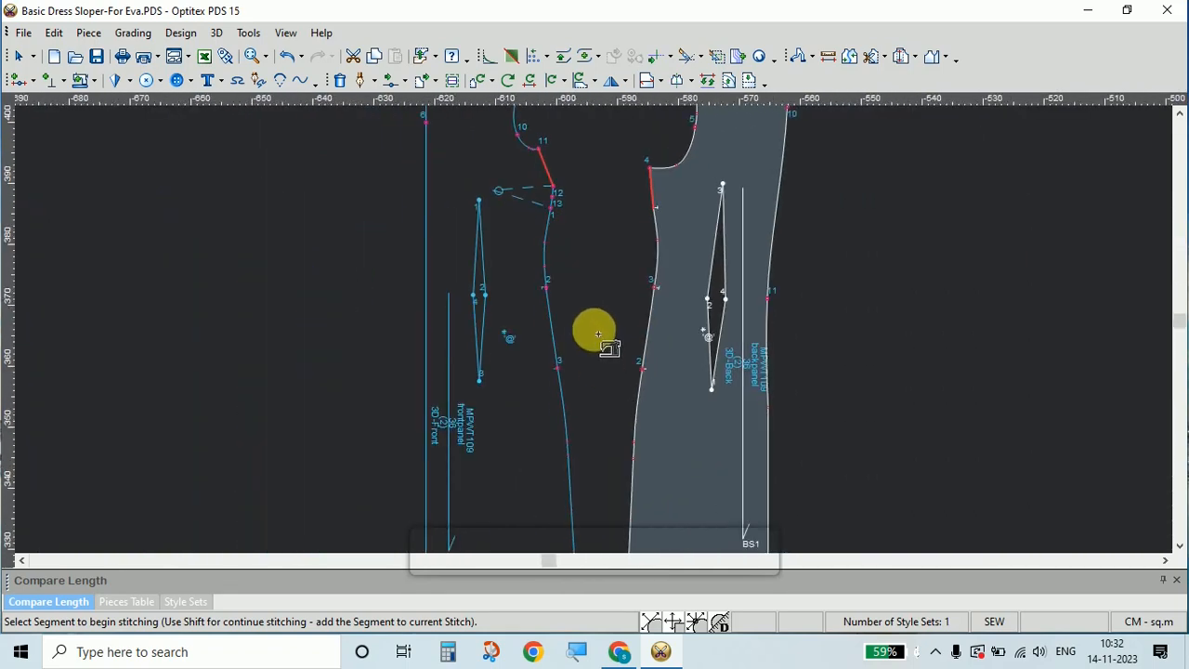
{"action": "scroll", "coordinate": [589, 330], "scroll_direction": "down", "scroll_amount": 1}
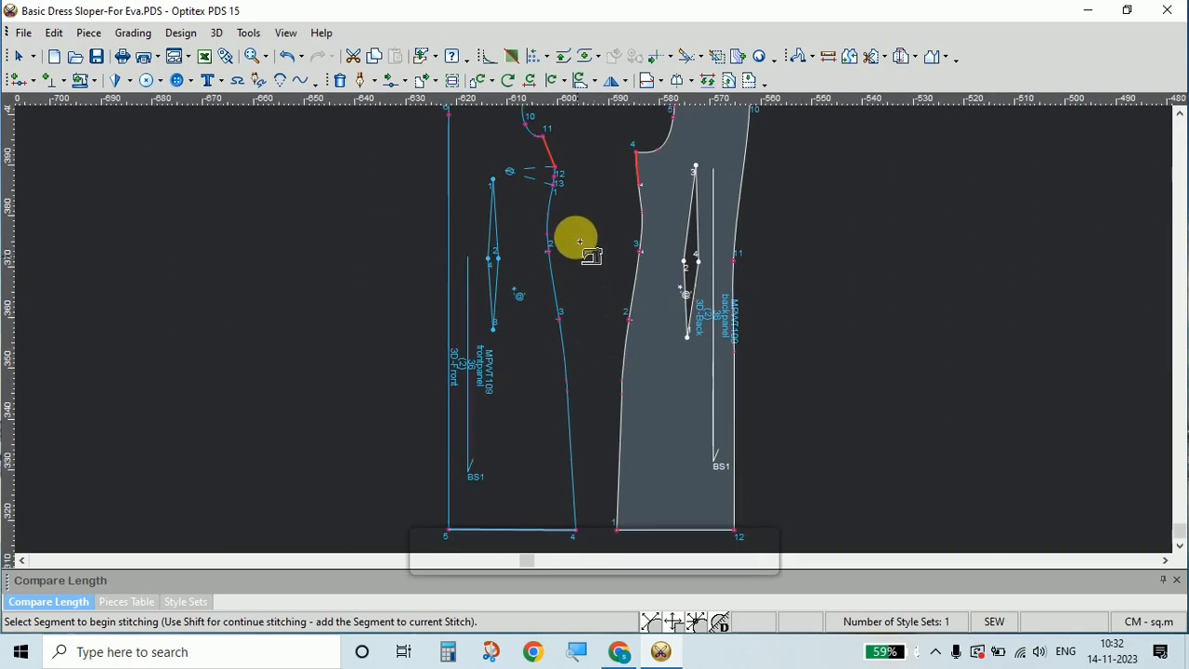
{"action": "left_click", "coordinate": [559, 188]}
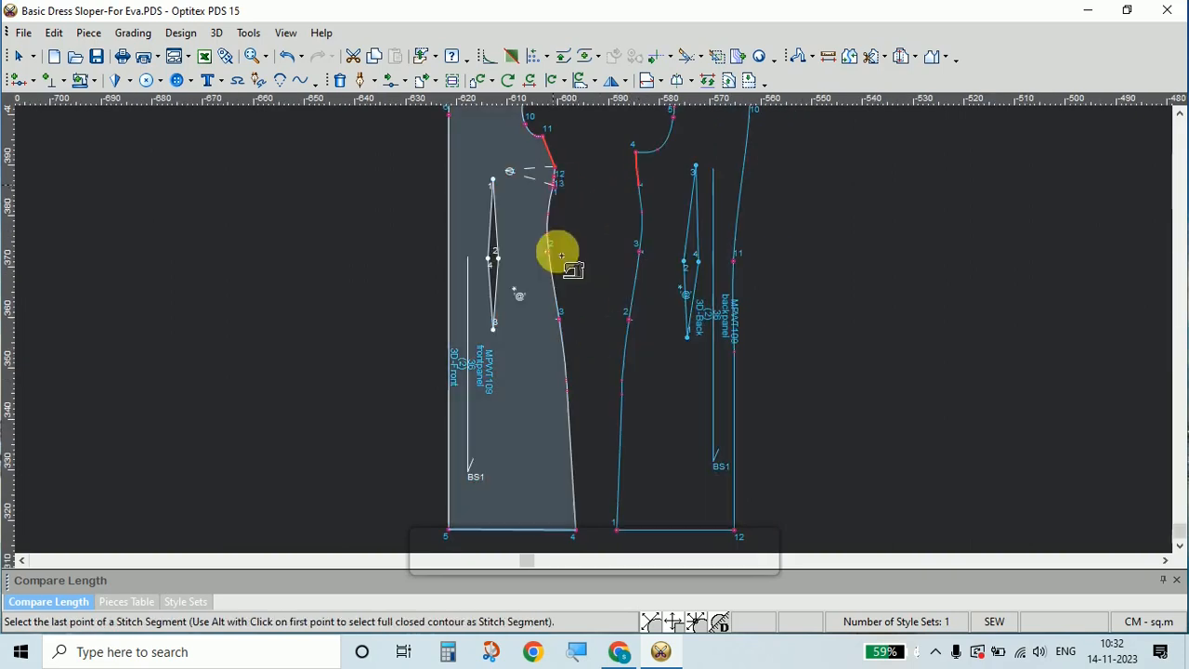
{"action": "left_click", "coordinate": [570, 529]}
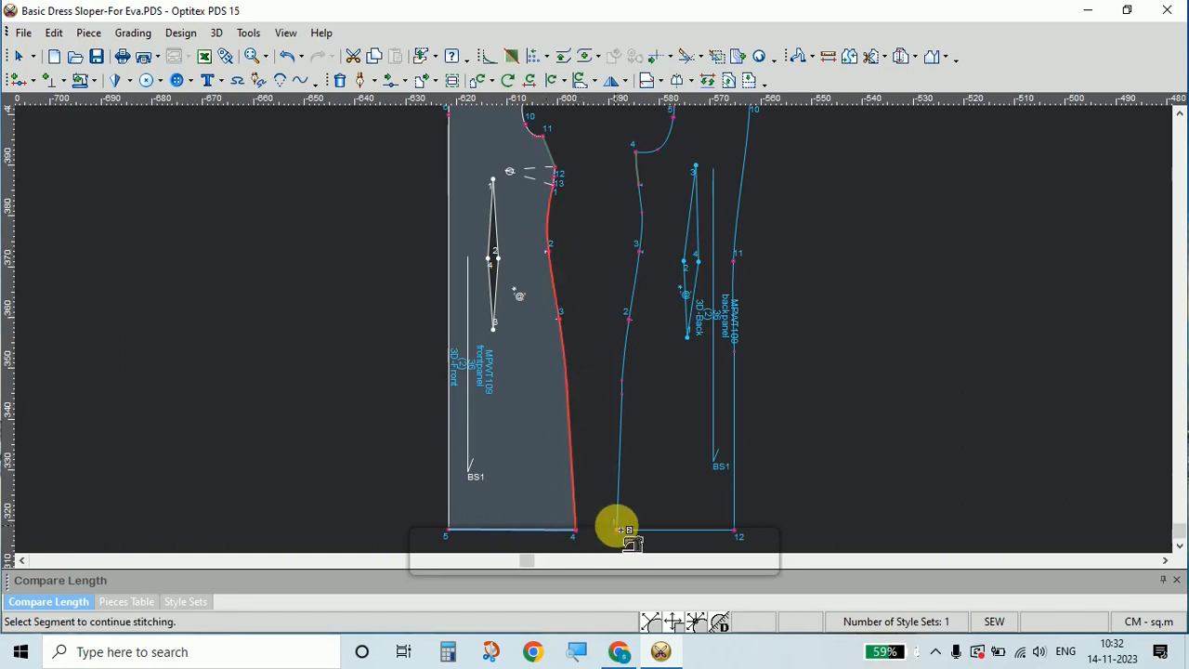
{"action": "left_click", "coordinate": [617, 530]}
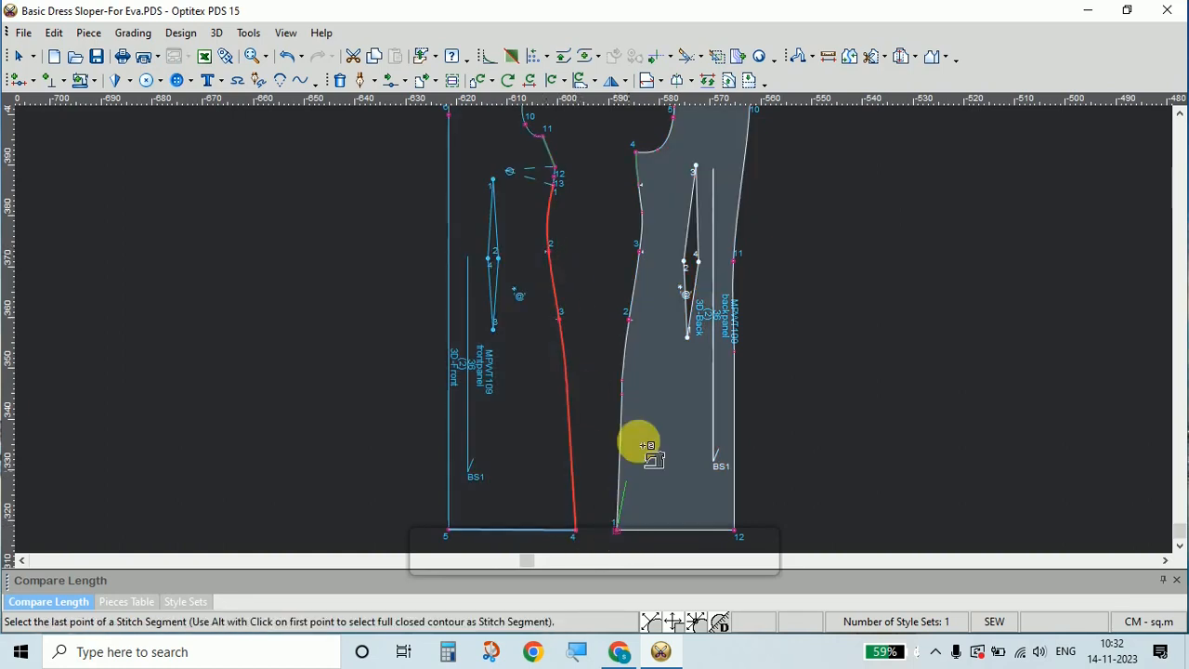
{"action": "left_click", "coordinate": [646, 189]}
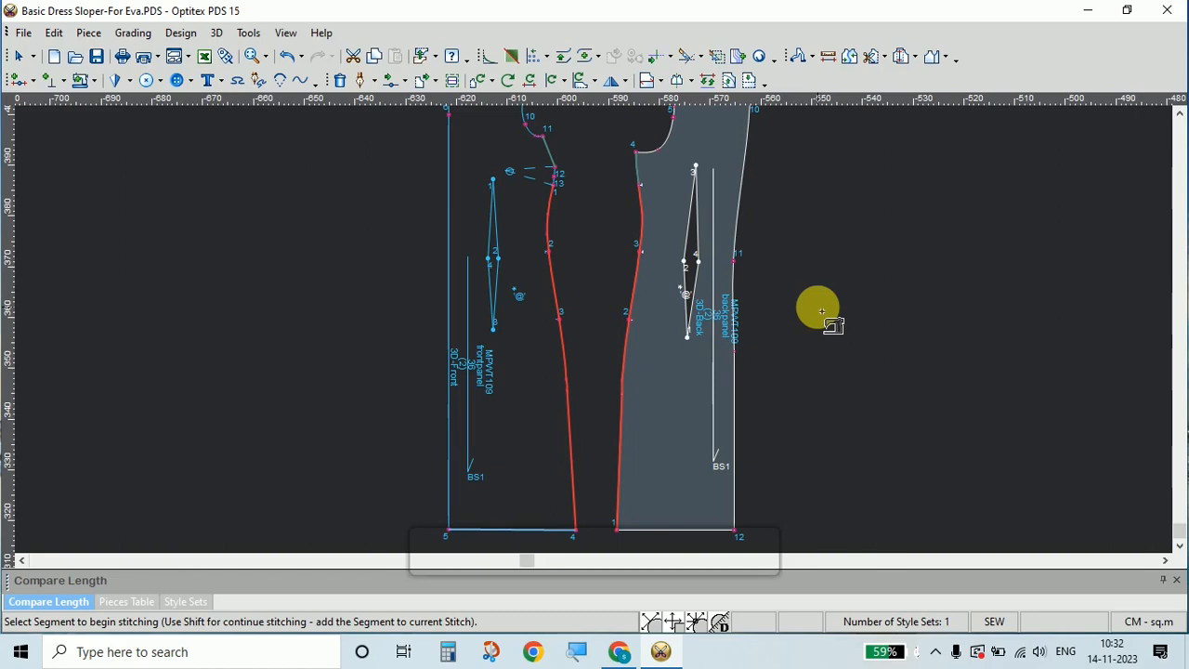
- Define a single-segment stitch along the back panel's center seam from neck point 8 to hem point 12
{"action": "scroll", "coordinate": [606, 332], "scroll_direction": "down", "scroll_amount": 2}
{"action": "scroll", "coordinate": [606, 332], "scroll_direction": "up", "scroll_amount": 1}
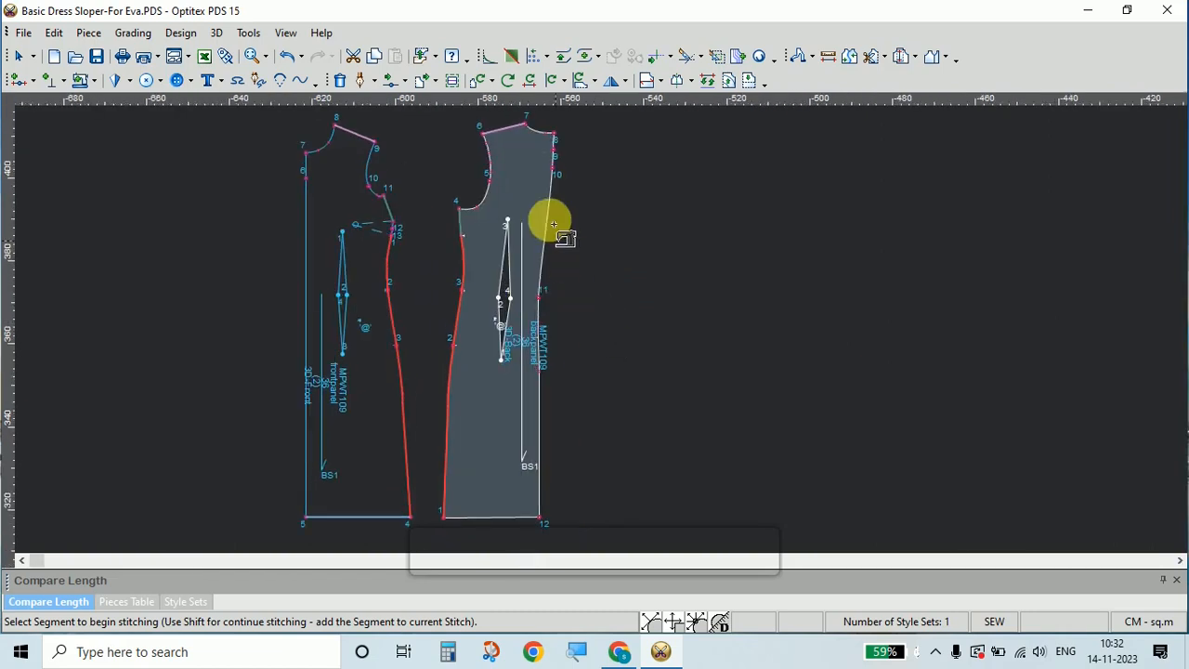
{"action": "left_click", "coordinate": [555, 138]}
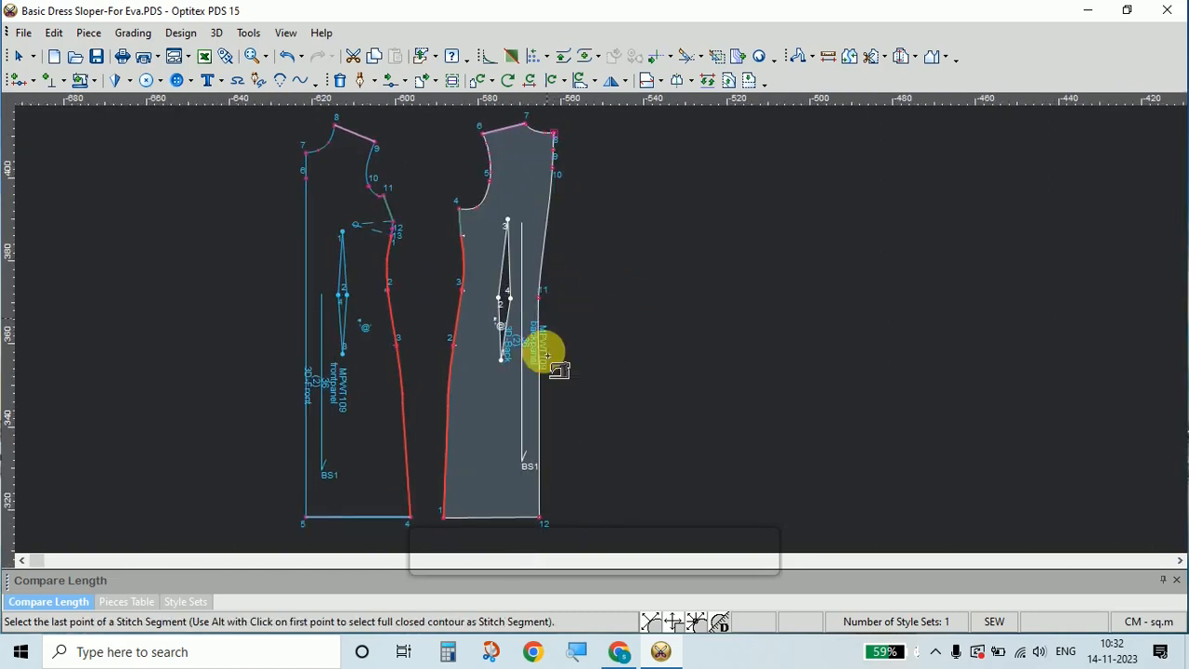
{"action": "left_click", "coordinate": [543, 520]}
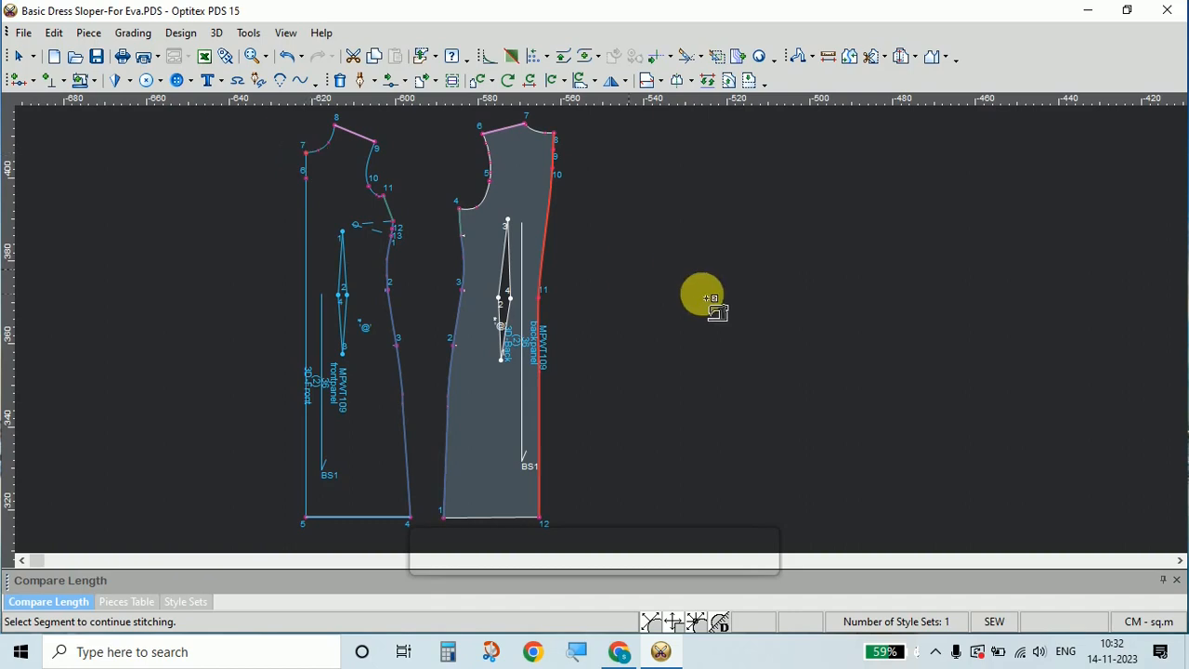
{"action": "left_click", "coordinate": [596, 358]}
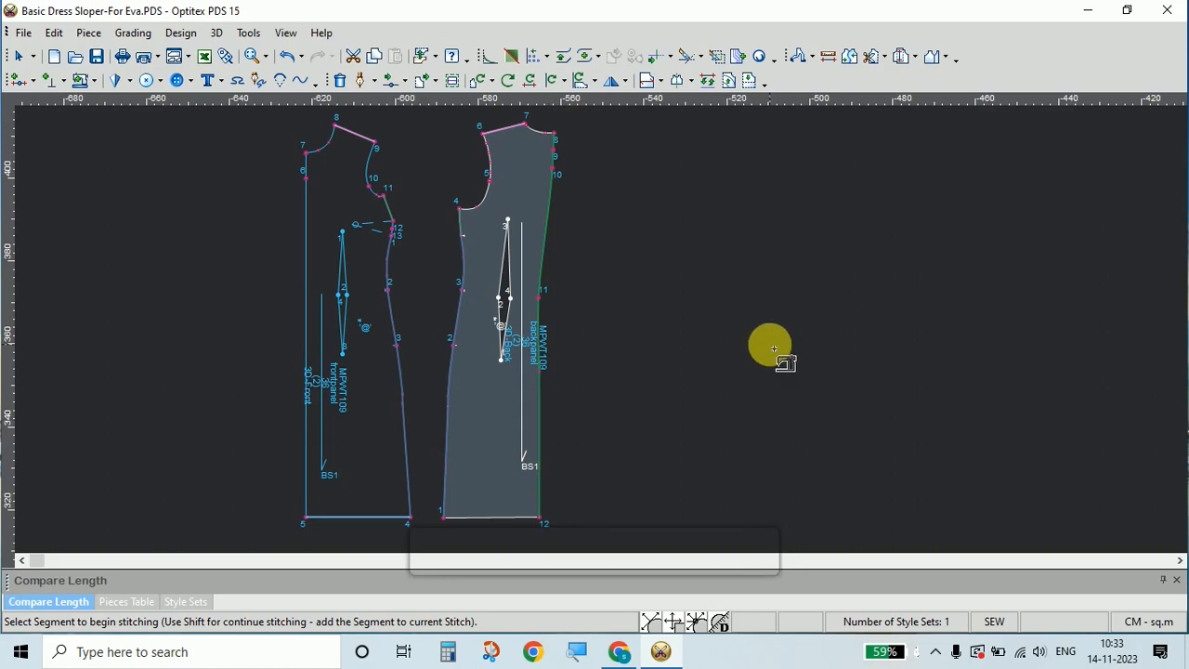
{"action": "left_click", "coordinate": [306, 154]}
{"action": "left_click", "coordinate": [306, 517]}
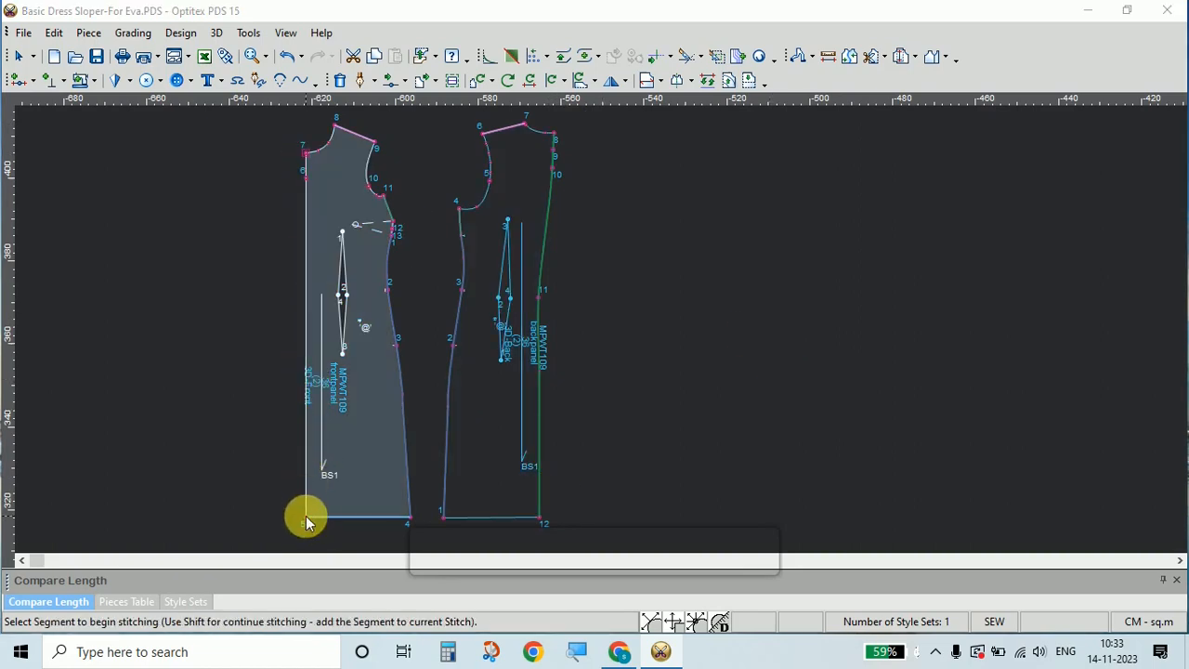
{"action": "left_click", "coordinate": [695, 363]}
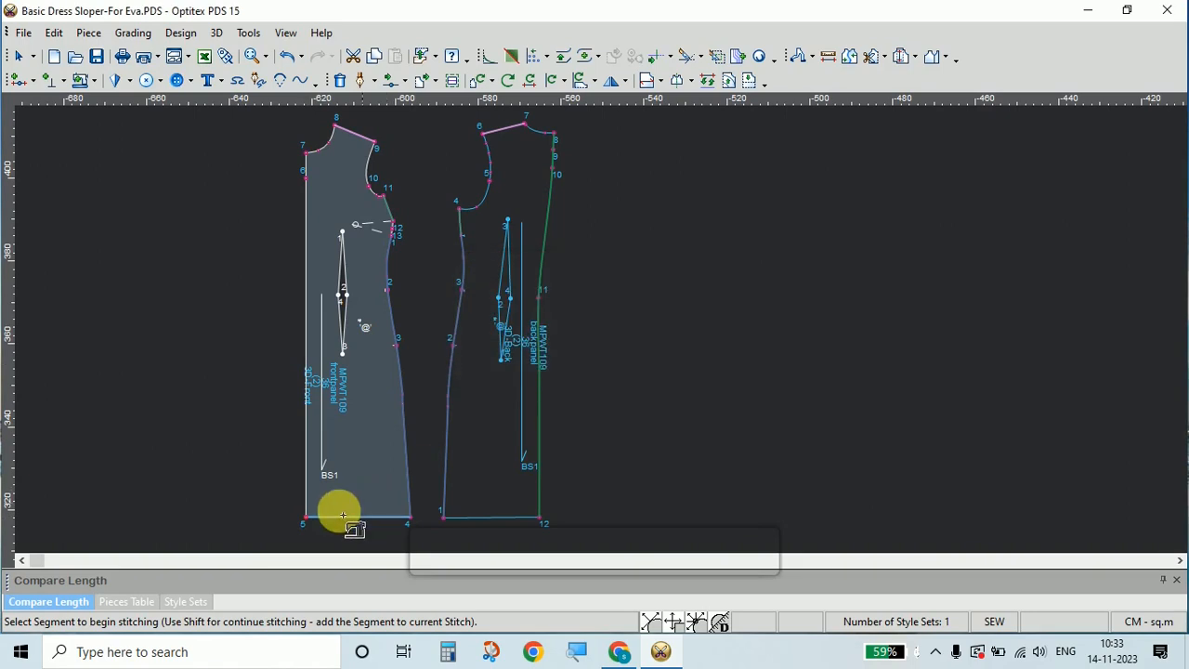
- Define a single-segment stitch along the front panel's center line from hem point 5 to neck point 7
{"action": "left_click", "coordinate": [307, 517]}
{"action": "left_click", "coordinate": [307, 155]}
{"action": "left_click", "coordinate": [307, 158]}
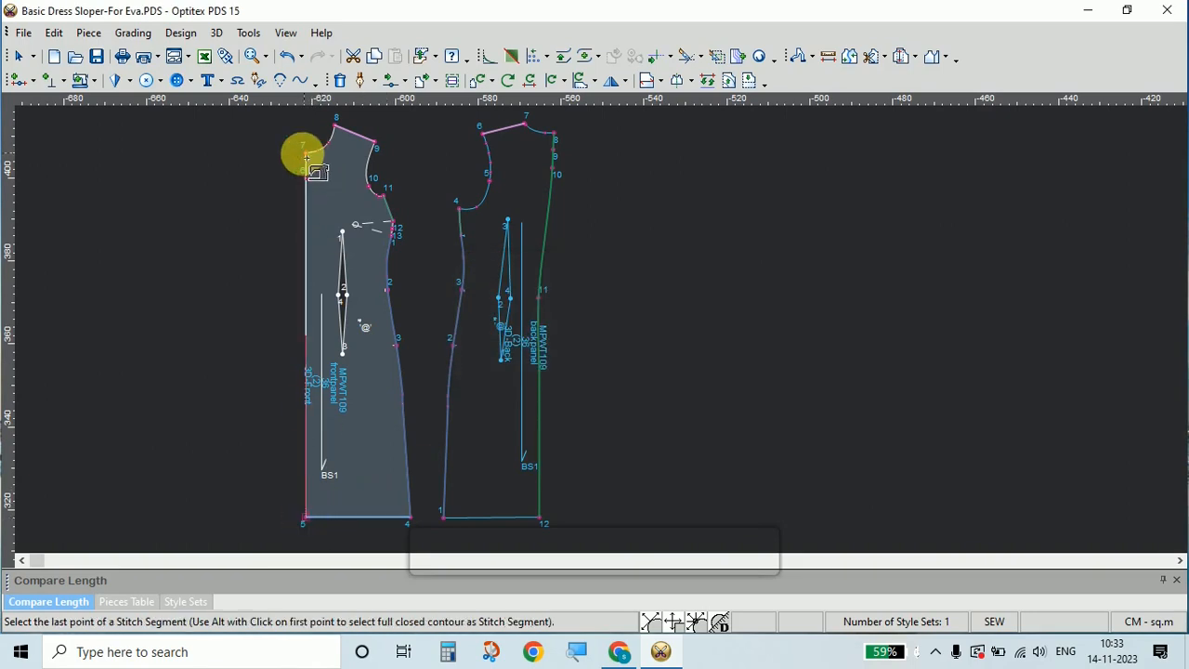
{"action": "left_click", "coordinate": [307, 158]}
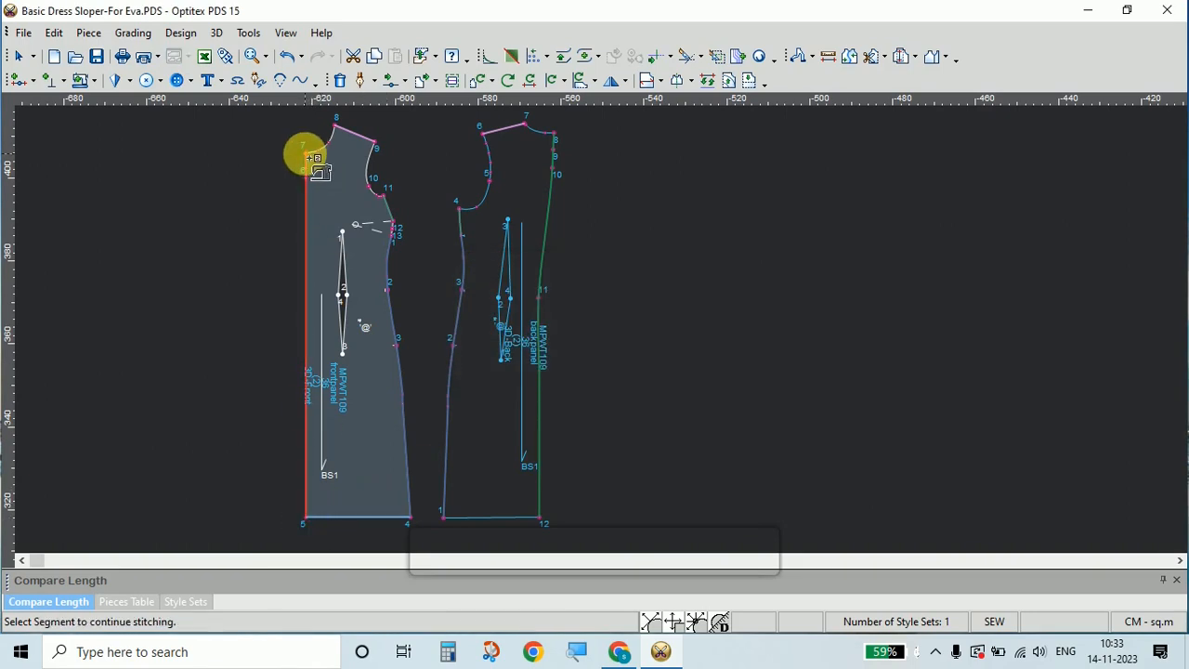
{"action": "left_click", "coordinate": [233, 228]}
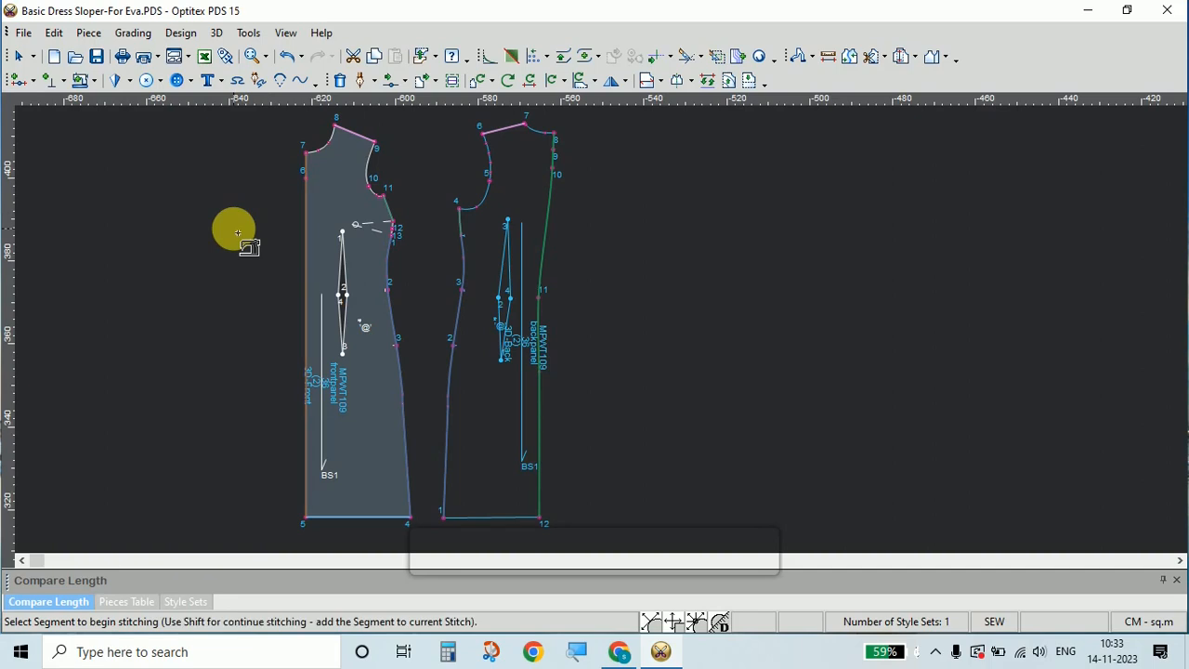
- Enable the Flipped and Symmetric properties for both the center back and center front stitches
{"action": "left_click", "coordinate": [237, 233]}
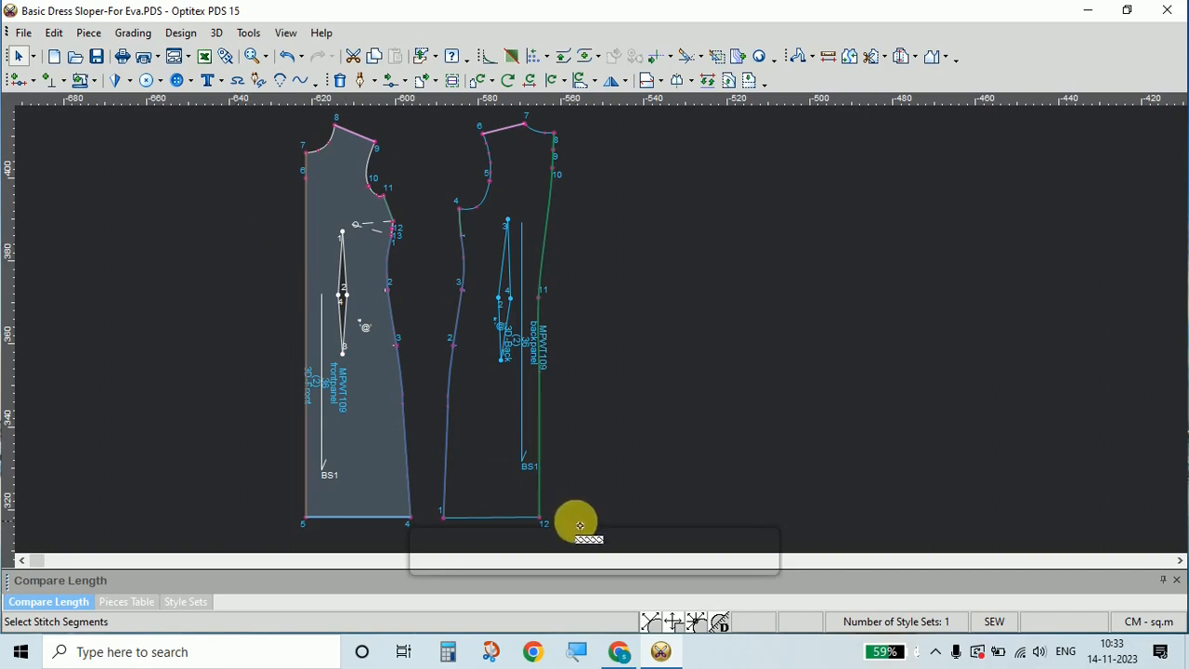
{"action": "left_click", "coordinate": [545, 522]}
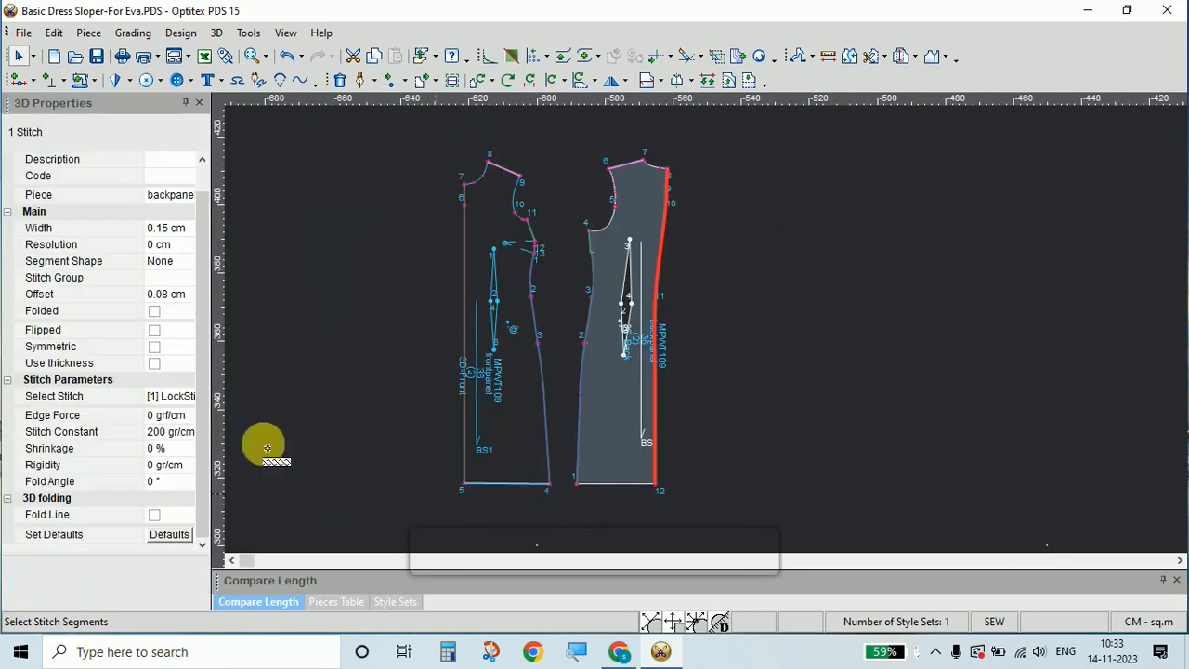
{"action": "left_click", "coordinate": [506, 287]}
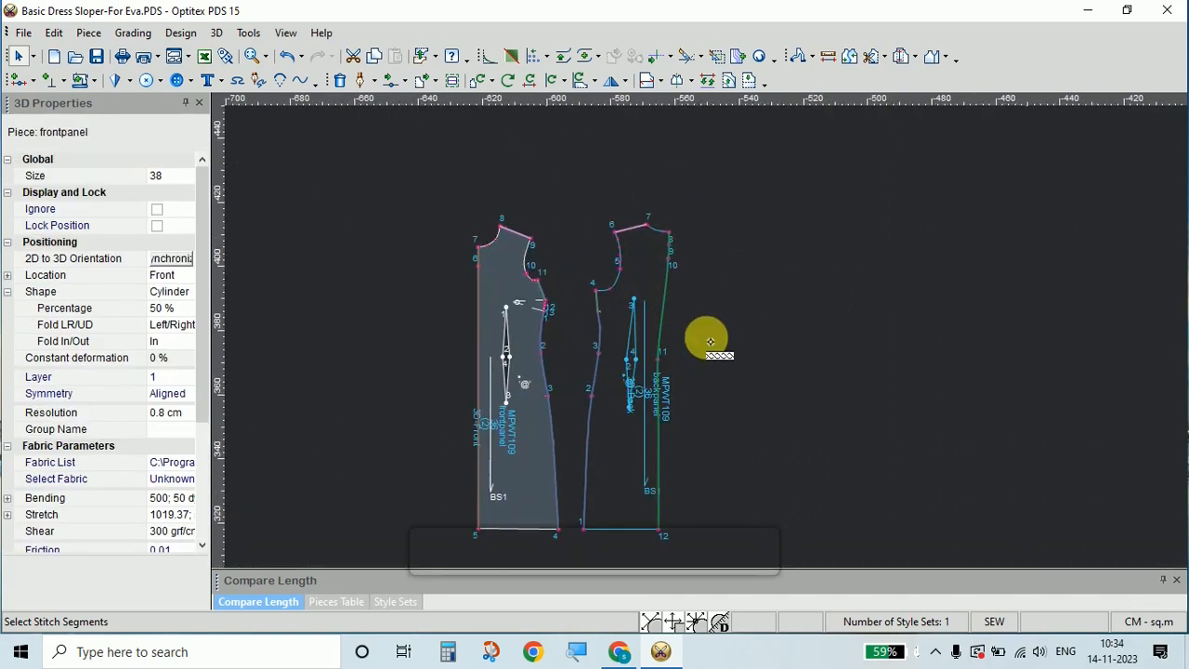
{"action": "scroll", "coordinate": [696, 330], "scroll_direction": "up", "scroll_amount": 2}
{"action": "scroll", "coordinate": [694, 328], "scroll_direction": "down", "scroll_amount": 2}
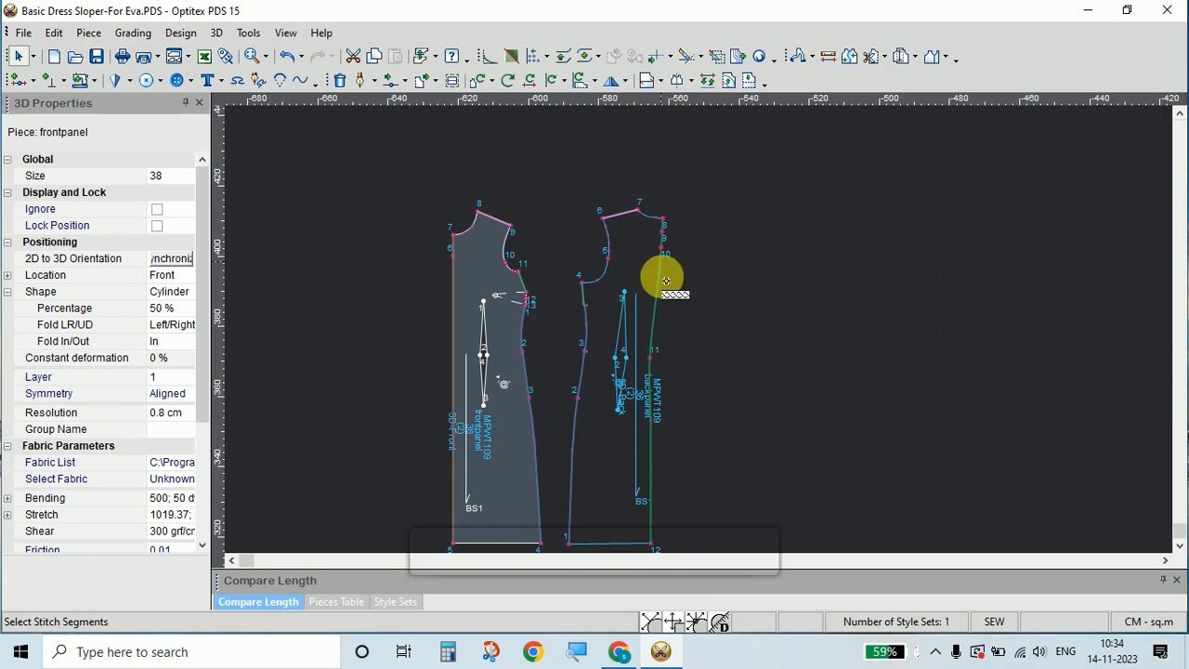
{"action": "scroll", "coordinate": [706, 279], "scroll_direction": "up", "scroll_amount": 2}
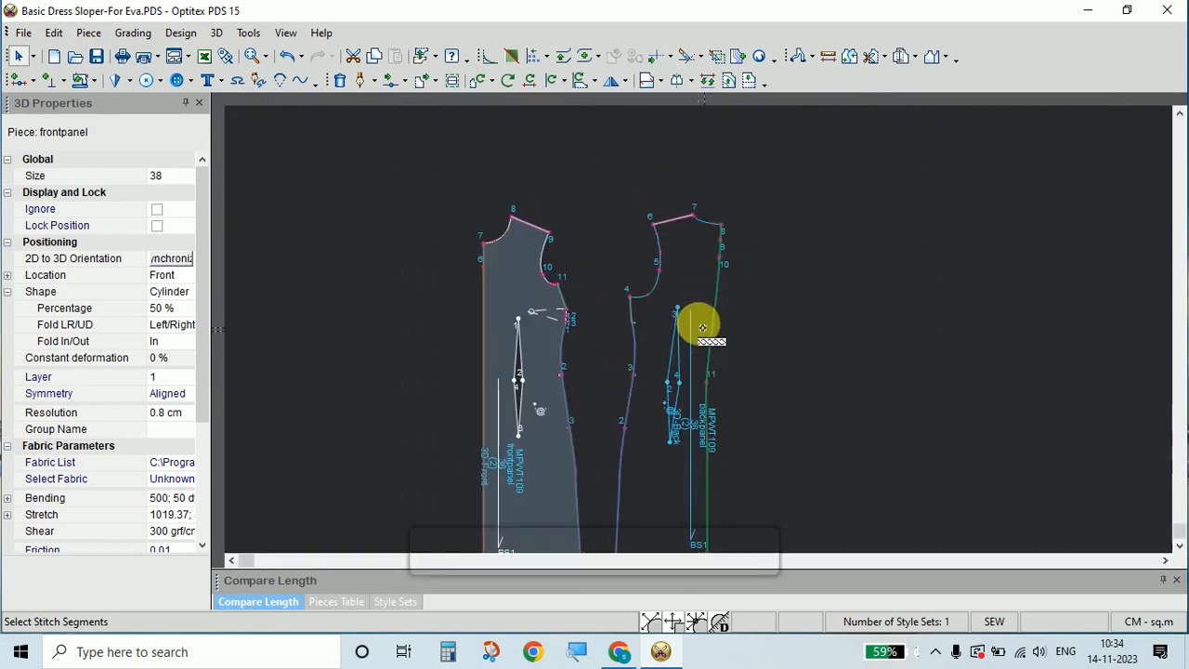
{"action": "scroll", "coordinate": [705, 486], "scroll_direction": "up", "scroll_amount": 1}
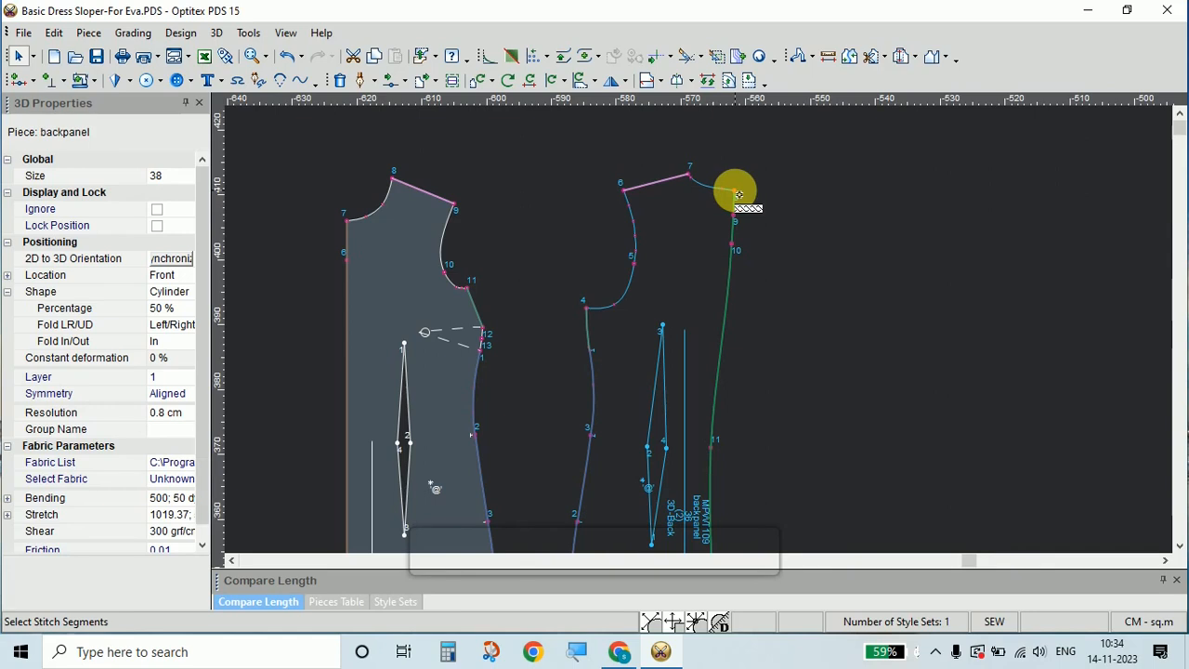
{"action": "left_click", "coordinate": [738, 195]}
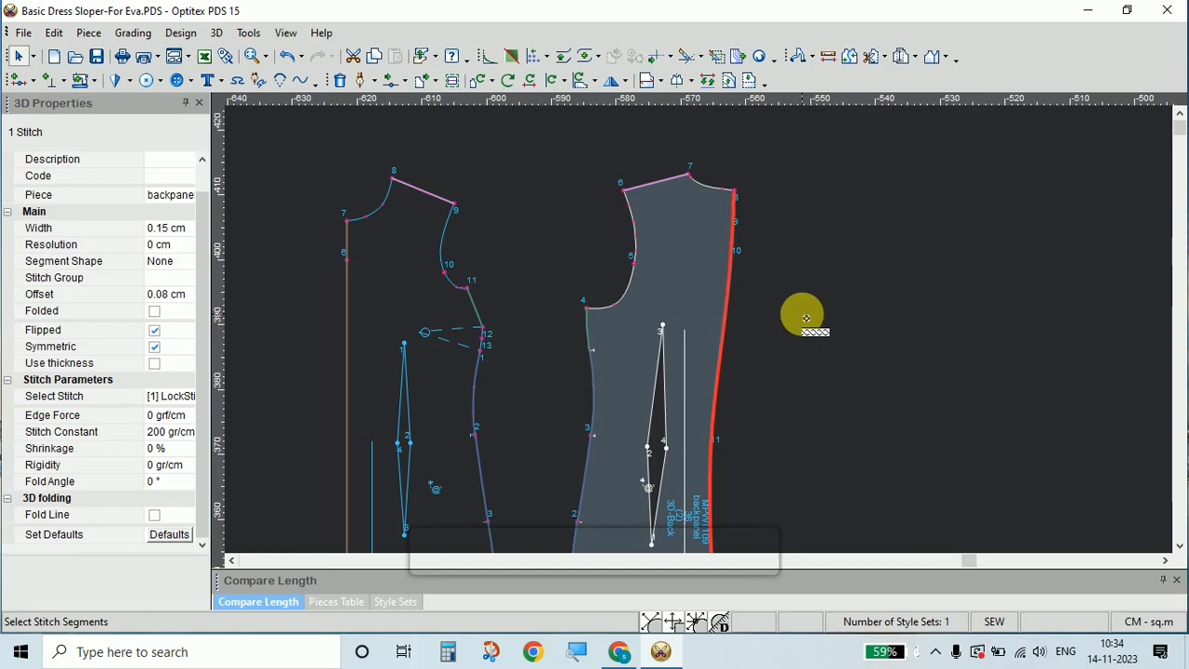
{"action": "left_click", "coordinate": [349, 303]}
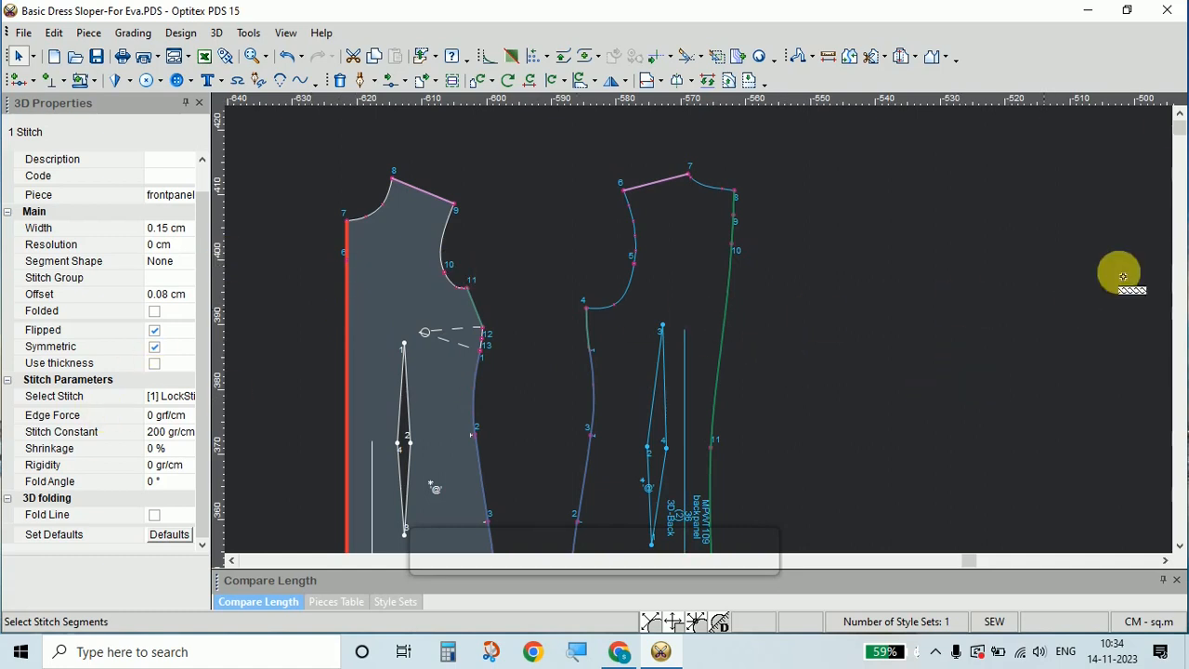
- Check the pairing of the upper side seam, lower side seam and shoulder stitches between the panels, and clear the stitch selection
{"action": "scroll", "coordinate": [703, 335], "scroll_direction": "up", "scroll_amount": 1}
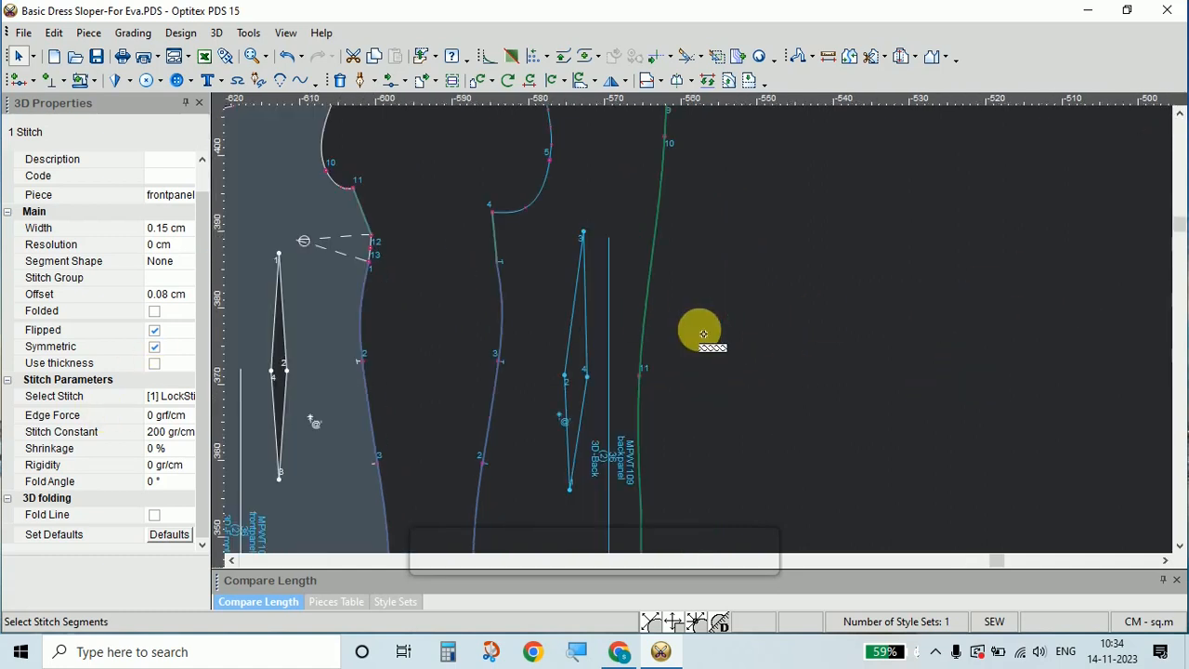
{"action": "scroll", "coordinate": [703, 335], "scroll_direction": "down", "scroll_amount": 5}
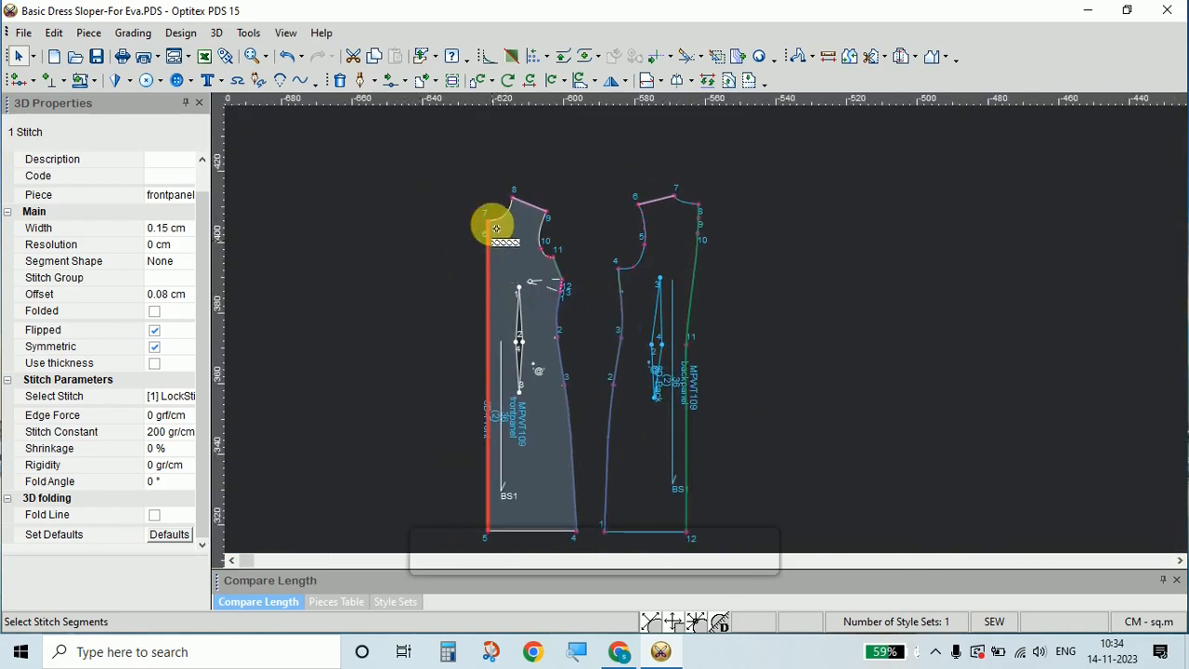
{"action": "left_click", "coordinate": [698, 276]}
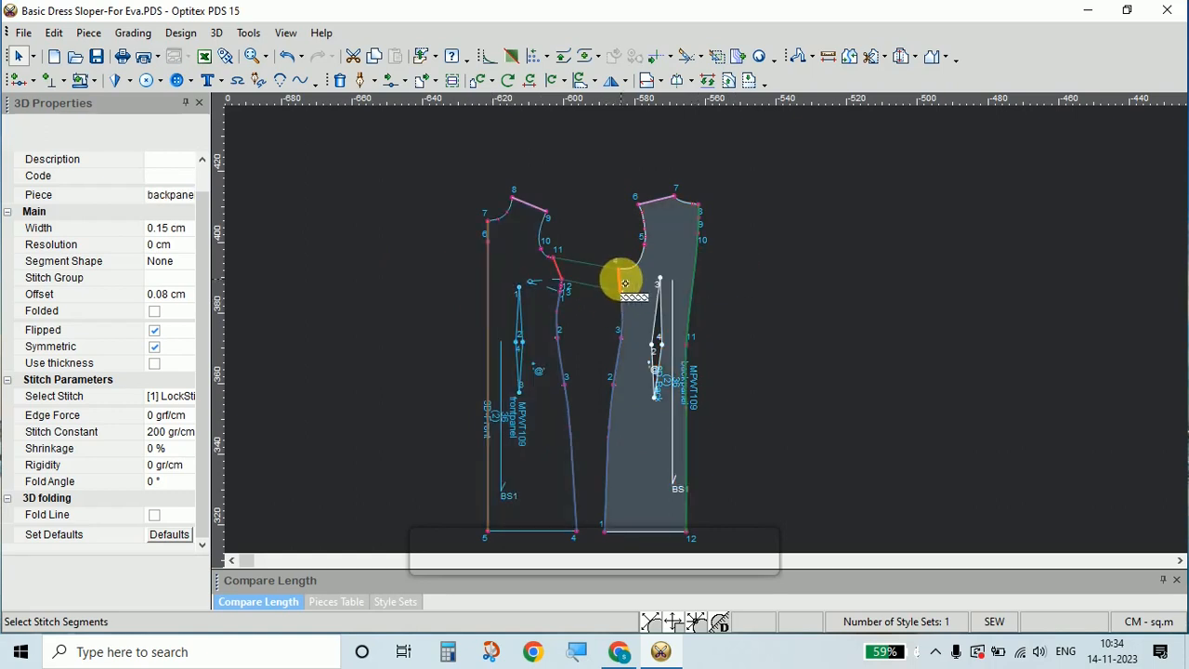
{"action": "left_click", "coordinate": [621, 329]}
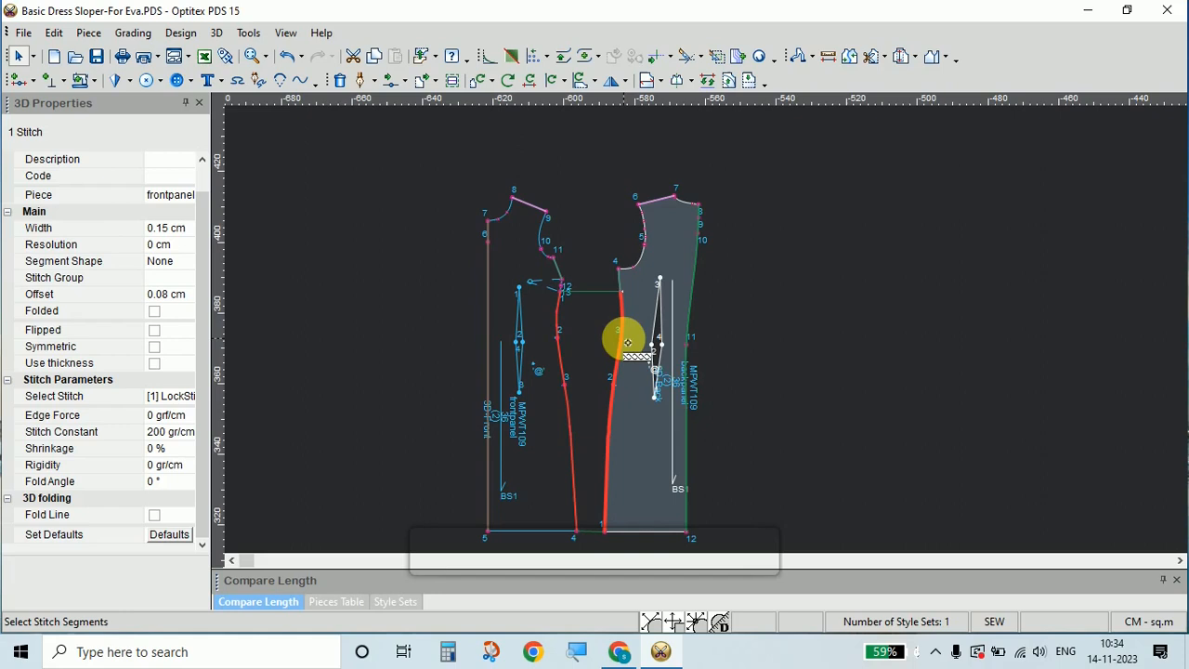
{"action": "left_click", "coordinate": [654, 196]}
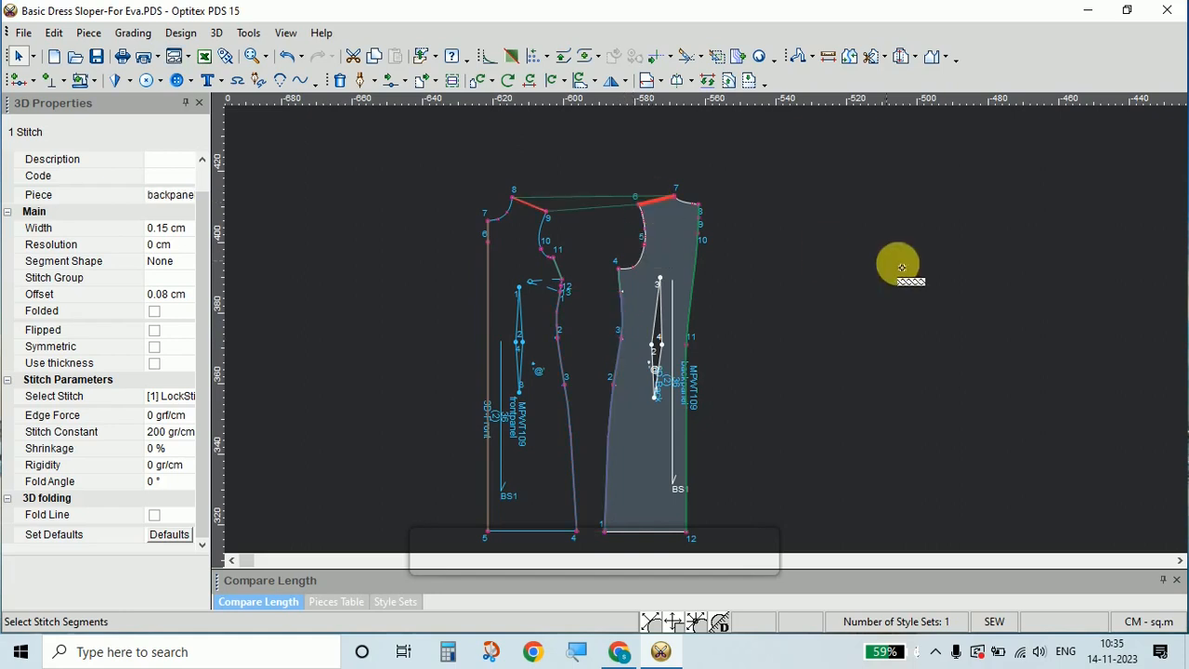
{"action": "left_click", "coordinate": [833, 260]}
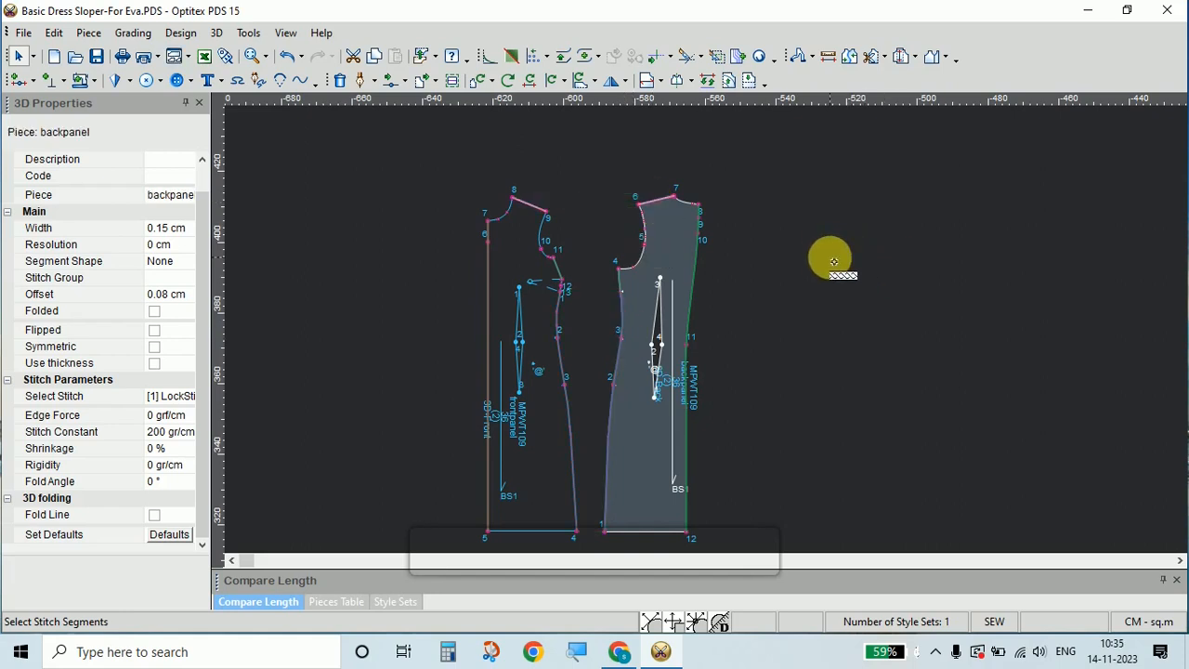
- Show the 3D Model window and rotate the view to examine the arranged panels
{"action": "left_click", "coordinate": [281, 33]}
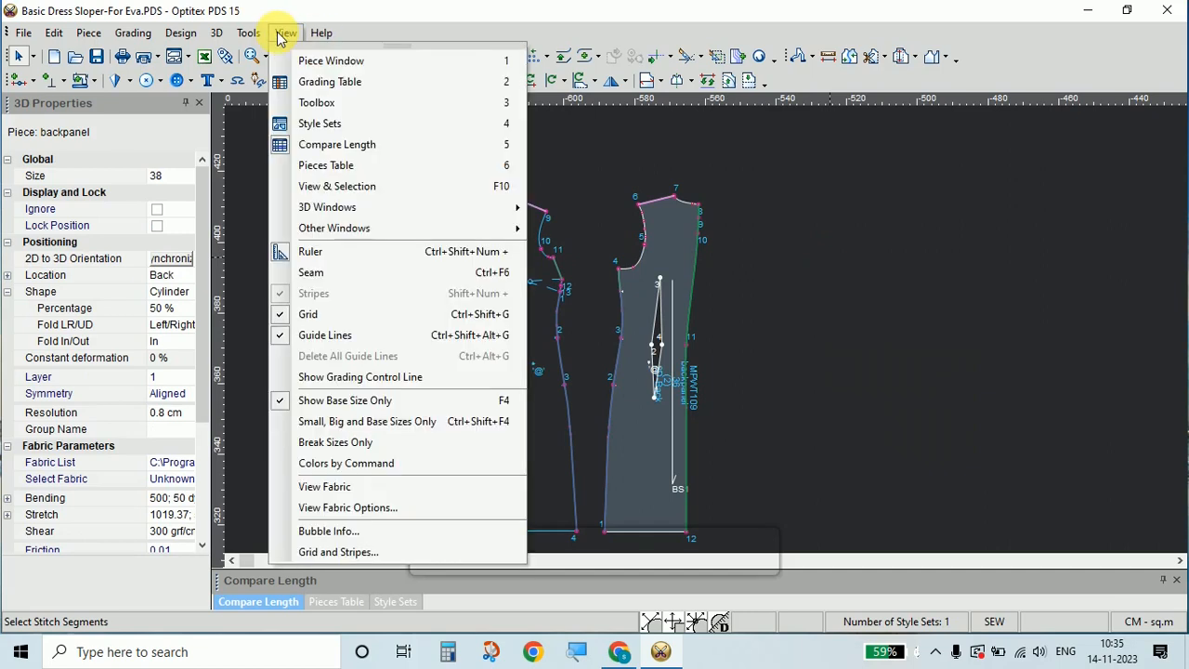
{"action": "mouse_move", "coordinate": [310, 207]}
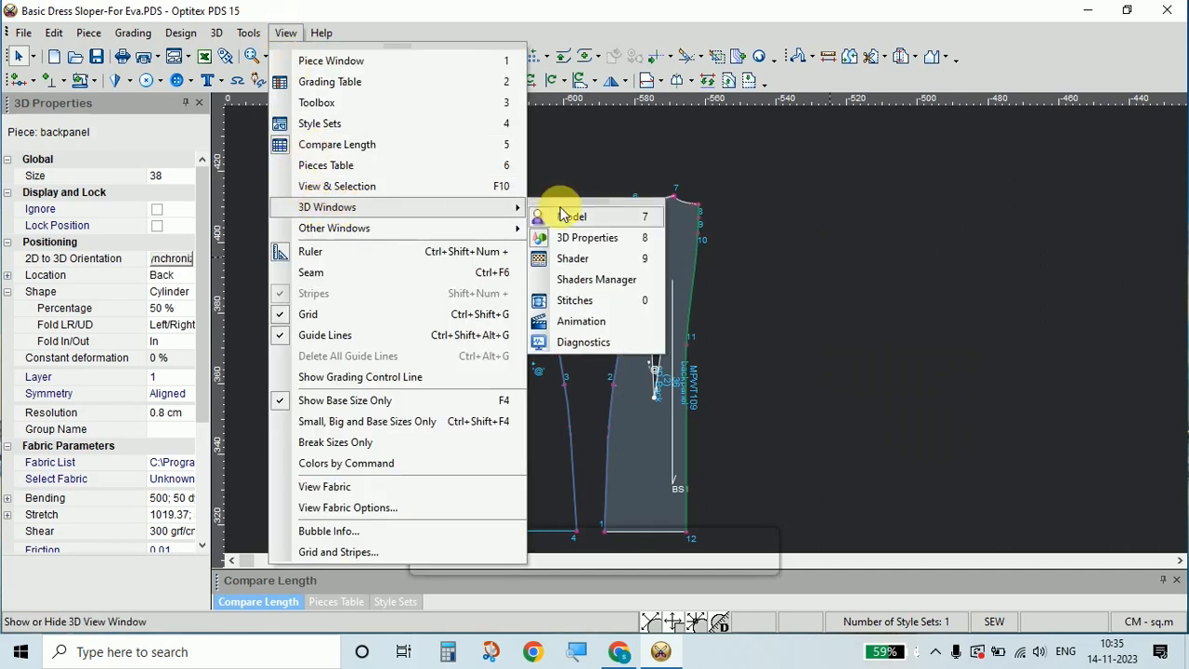
{"action": "left_click", "coordinate": [571, 217]}
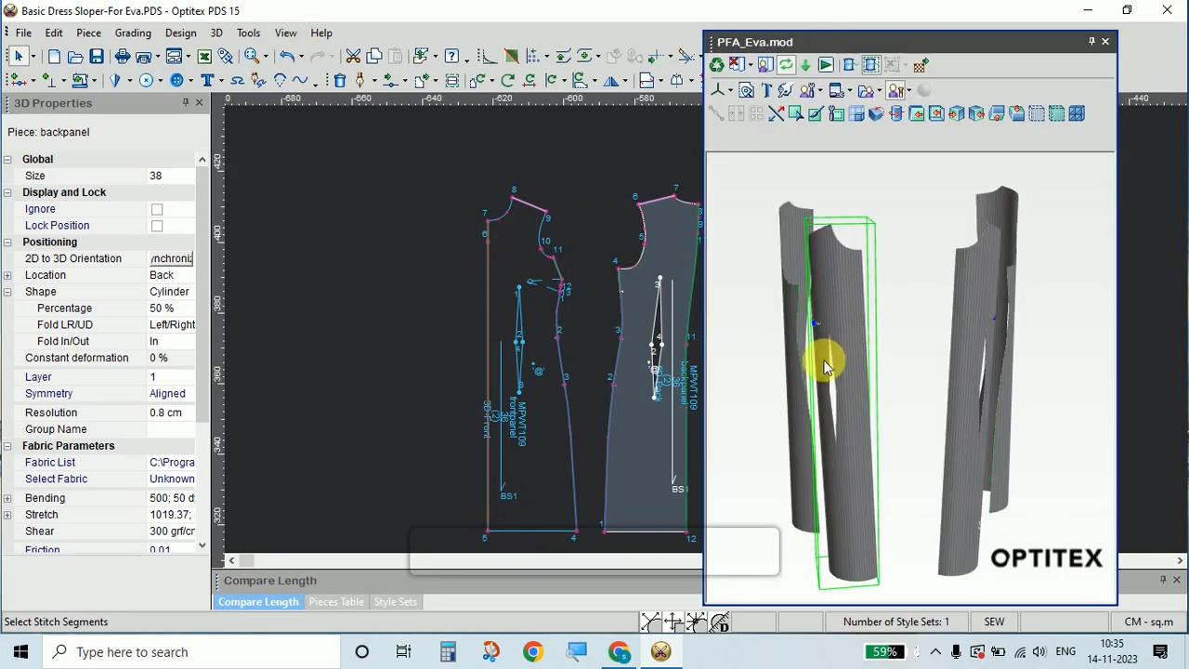
{"action": "left_click_drag", "start_coordinate": [753, 368], "coordinate": [870, 381]}
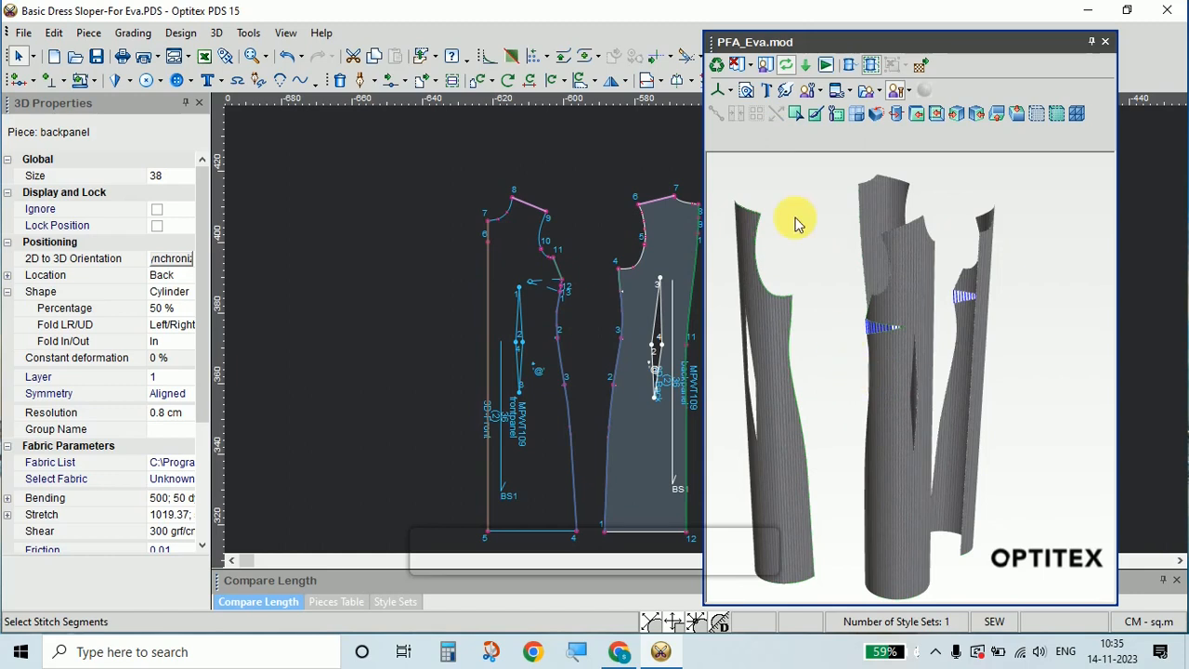
- Examine the side, shoulder, center front and center back stitch lines between the arranged 3D panels from several angles
{"action": "left_click", "coordinate": [736, 63]}
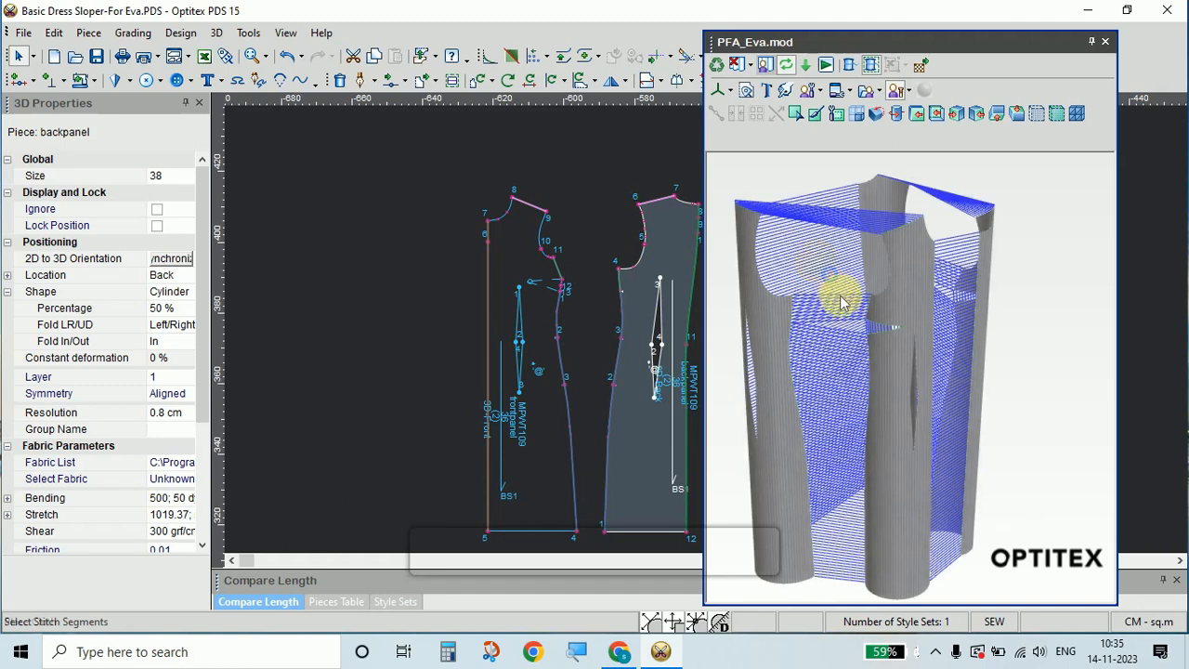
{"action": "scroll", "coordinate": [841, 297], "scroll_direction": "up", "scroll_amount": 3}
{"action": "scroll", "coordinate": [841, 297], "scroll_direction": "down", "scroll_amount": 4}
{"action": "left_click", "coordinate": [814, 333]}
{"action": "left_click_drag", "start_coordinate": [813, 332], "coordinate": [994, 331]}
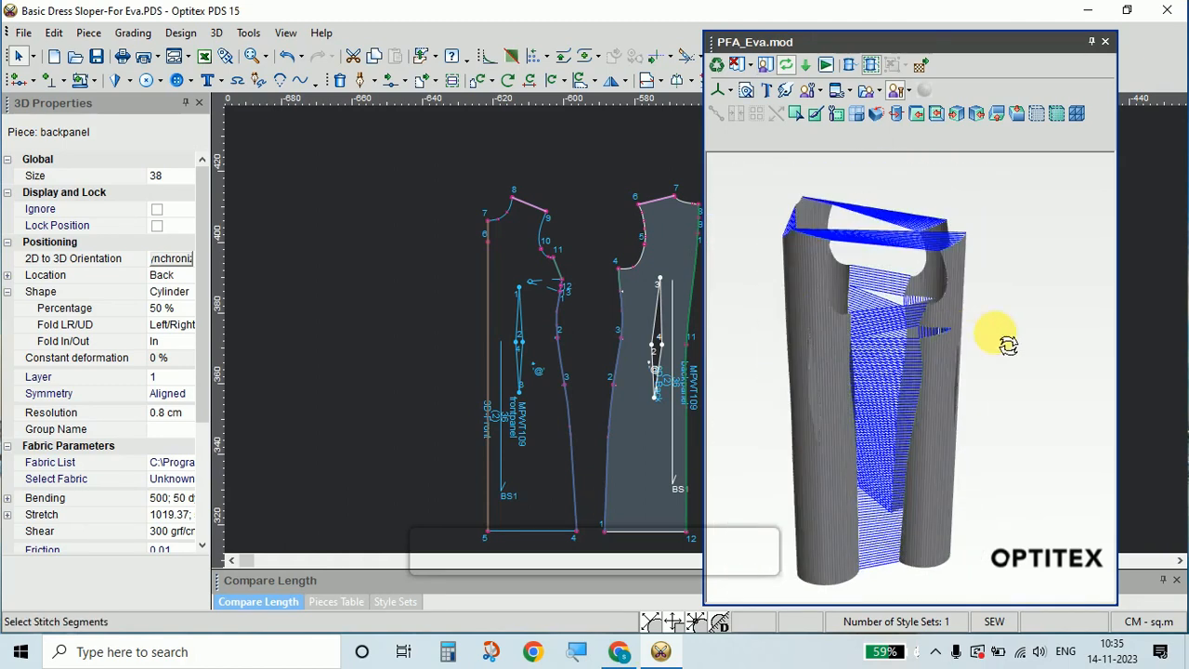
{"action": "left_click_drag", "start_coordinate": [810, 404], "coordinate": [887, 398]}
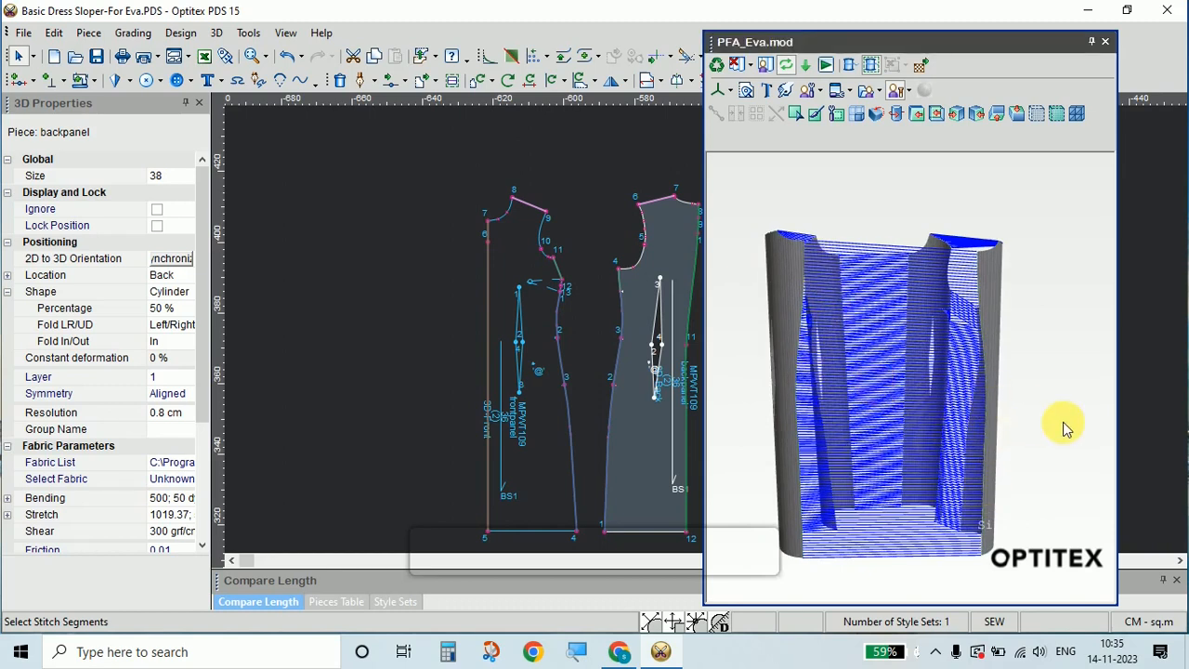
{"action": "left_click_drag", "start_coordinate": [987, 443], "coordinate": [894, 366]}
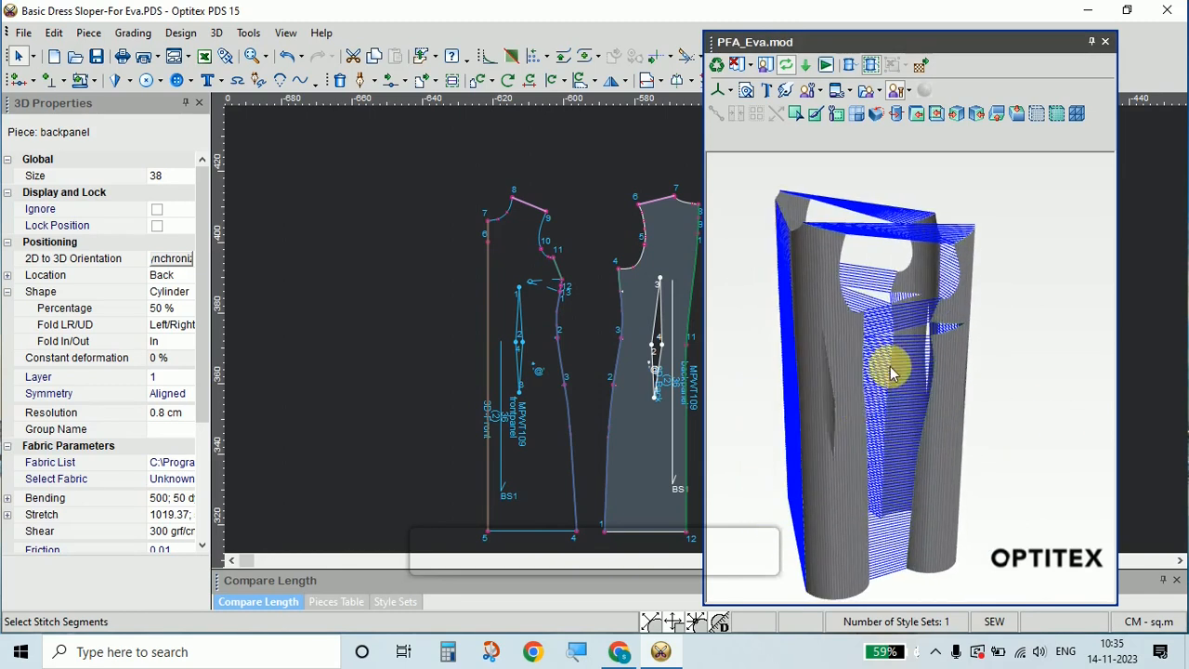
{"action": "left_click_drag", "start_coordinate": [934, 473], "coordinate": [928, 365]}
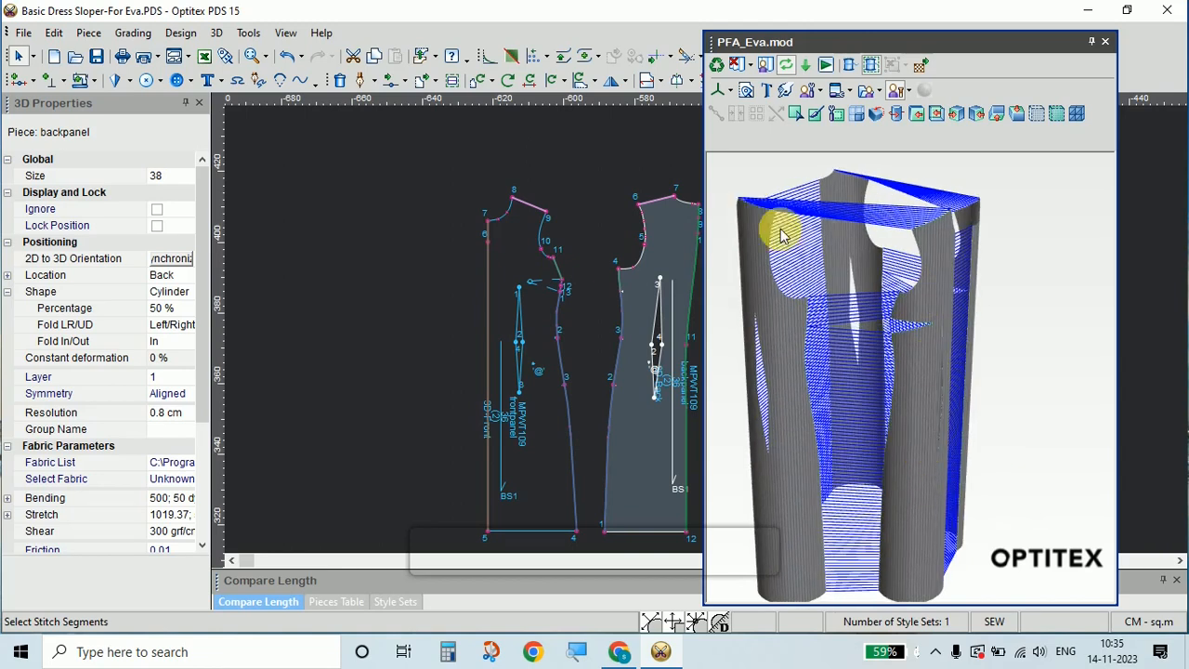
{"action": "left_click_drag", "start_coordinate": [1001, 450], "coordinate": [900, 446]}
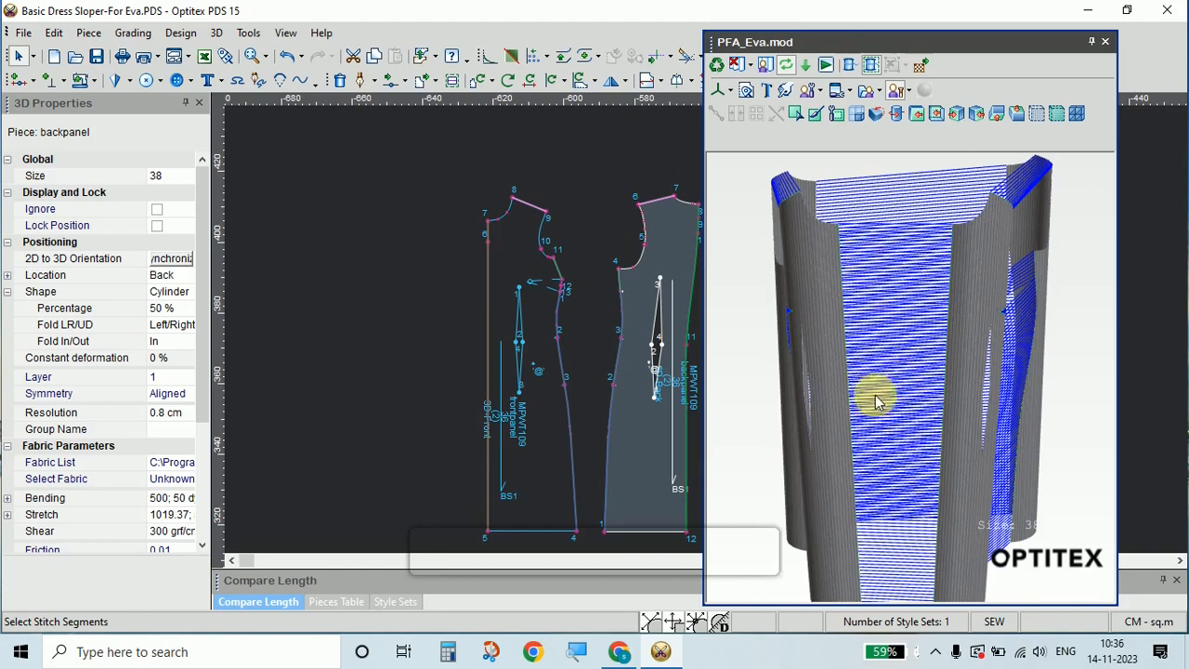
{"action": "left_click_drag", "start_coordinate": [984, 477], "coordinate": [862, 401]}
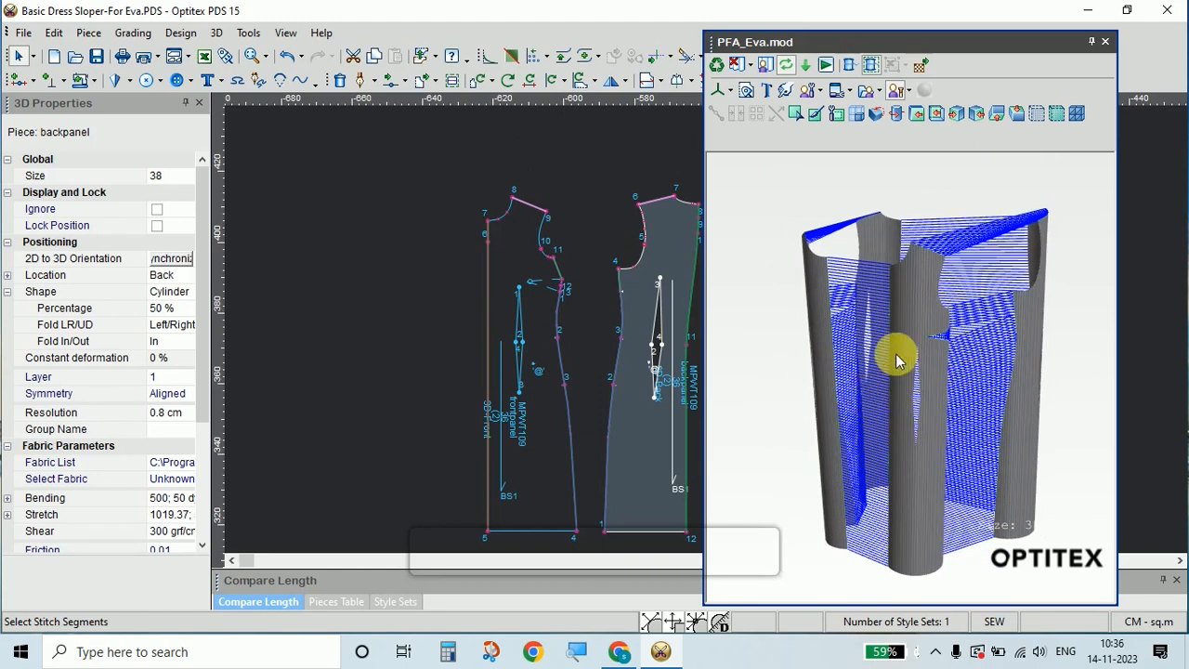
- Show the Eva model in the 3D view and check the panel placement around the body from the side and front
{"action": "left_click", "coordinate": [897, 91]}
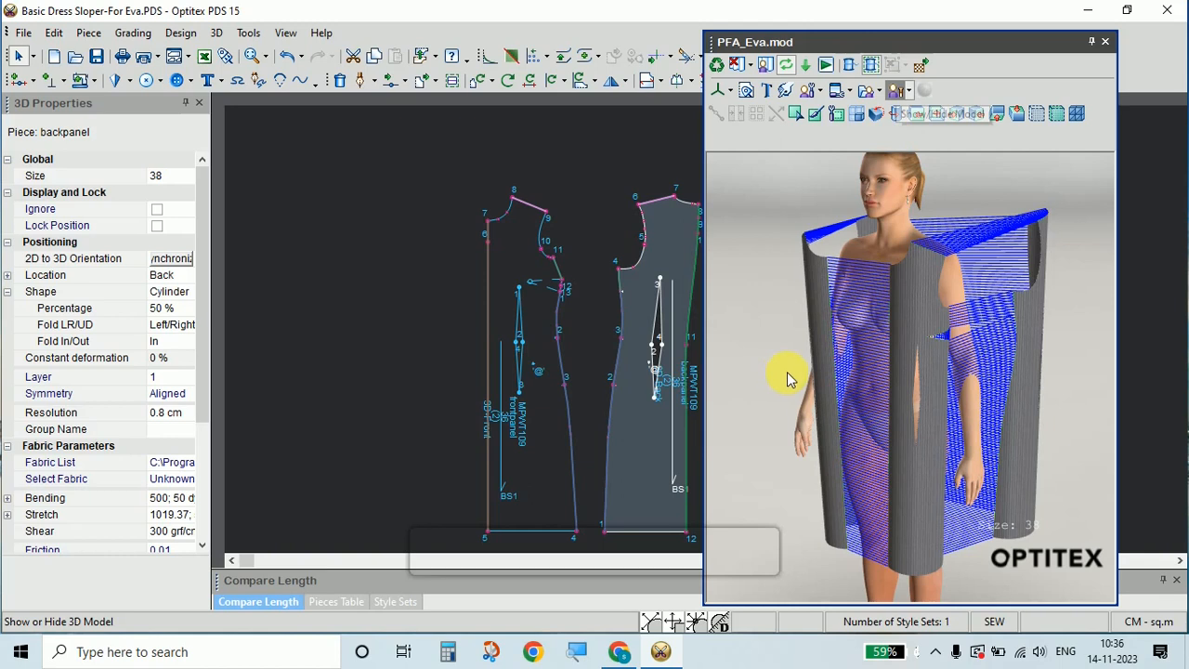
{"action": "left_click_drag", "start_coordinate": [845, 378], "coordinate": [1020, 369]}
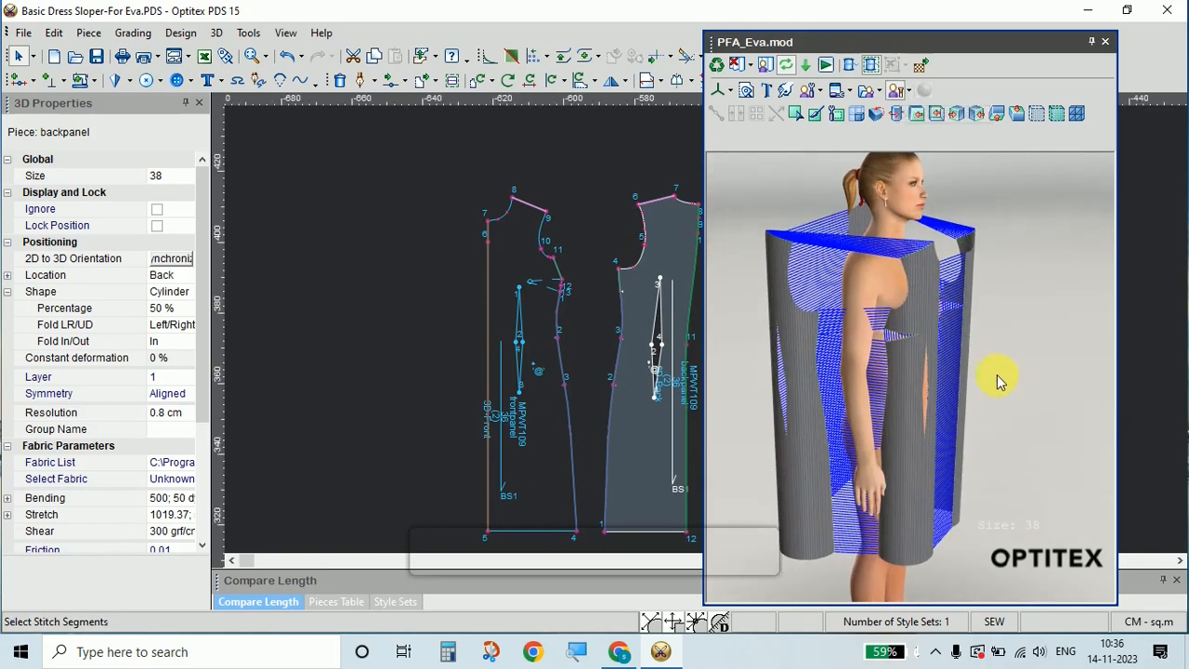
{"action": "left_click_drag", "start_coordinate": [1003, 408], "coordinate": [899, 418]}
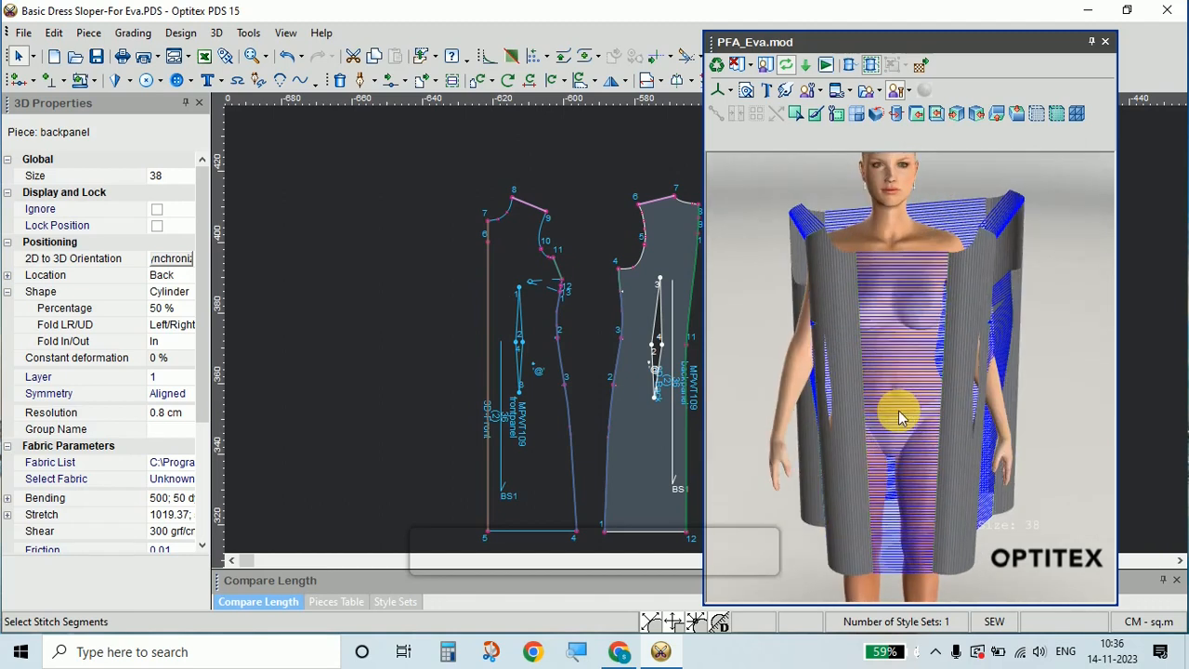
{"action": "left_click_drag", "start_coordinate": [899, 418], "coordinate": [790, 305]}
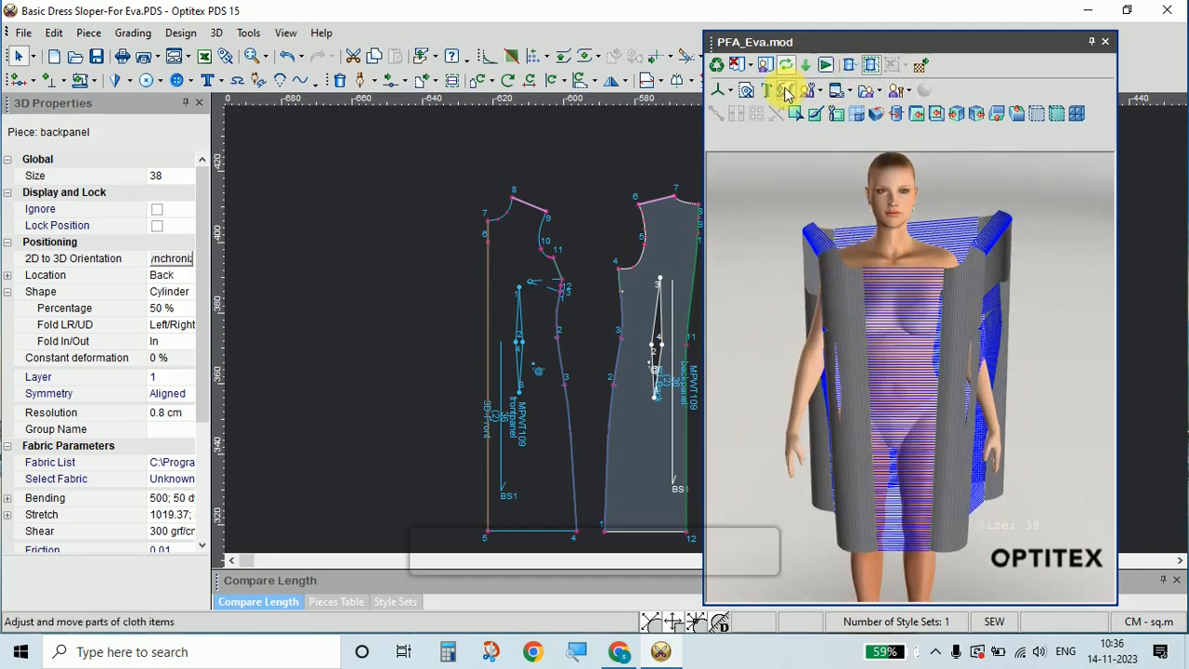
- Move both front panels sideways toward the model's center front
{"action": "left_click", "coordinate": [720, 99]}
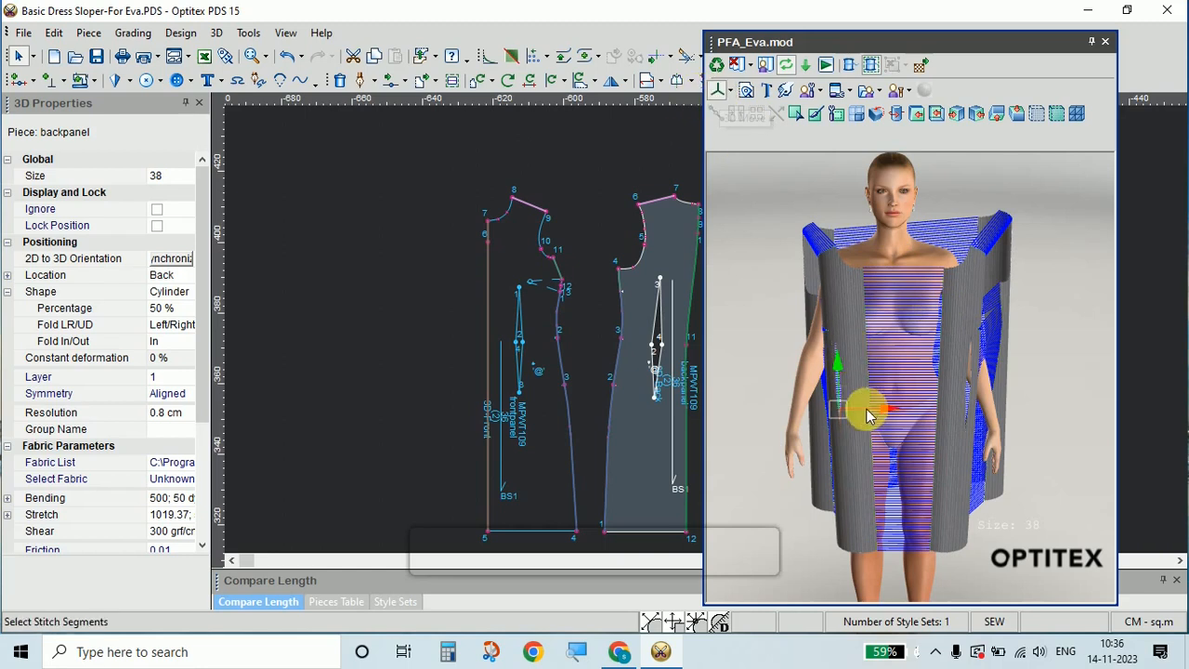
{"action": "left_click_drag", "start_coordinate": [882, 413], "coordinate": [908, 414]}
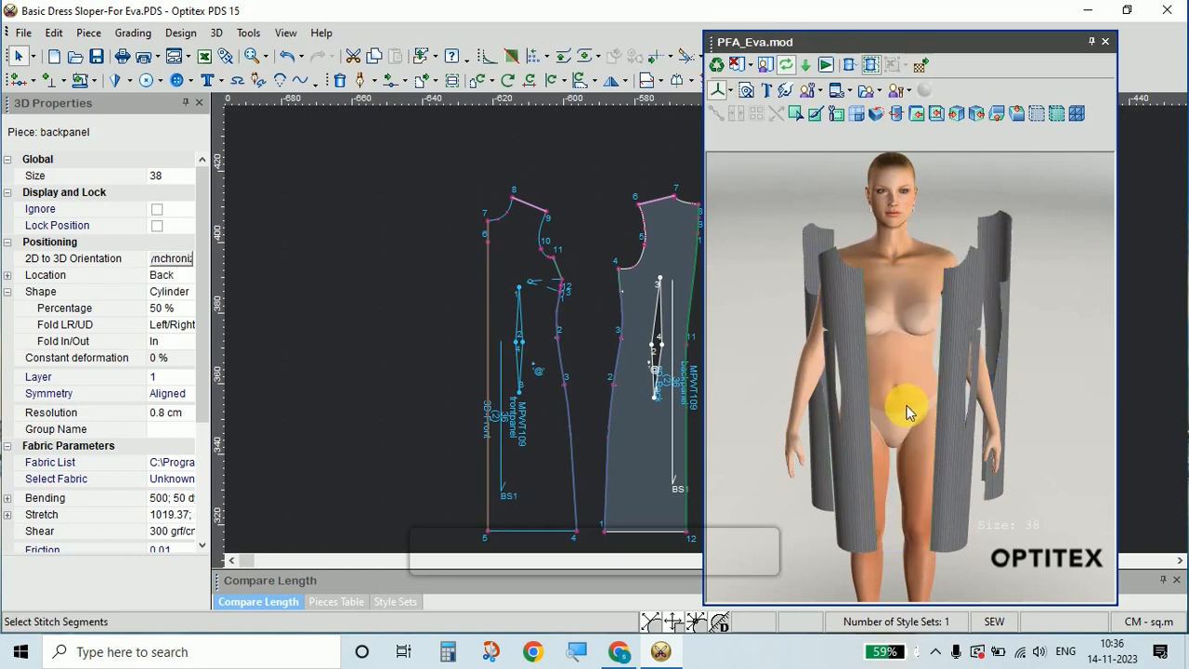
{"action": "left_click", "coordinate": [855, 343]}
{"action": "left_click_drag", "start_coordinate": [890, 412], "coordinate": [955, 398]}
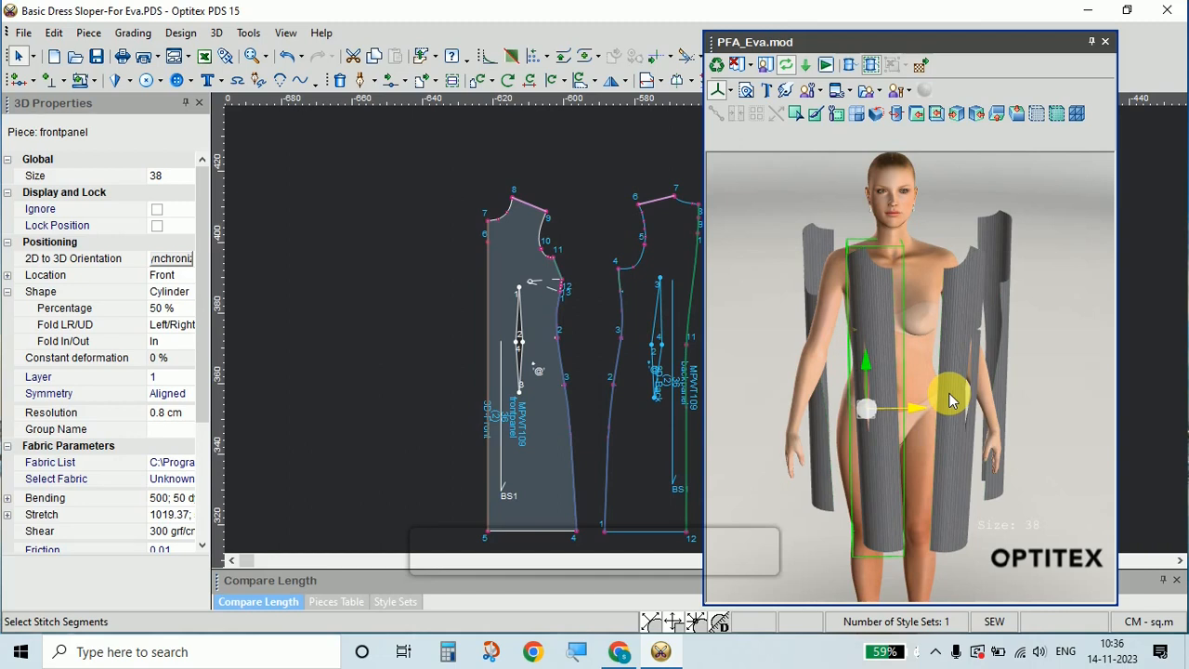
{"action": "left_click_drag", "start_coordinate": [951, 399], "coordinate": [1003, 415]}
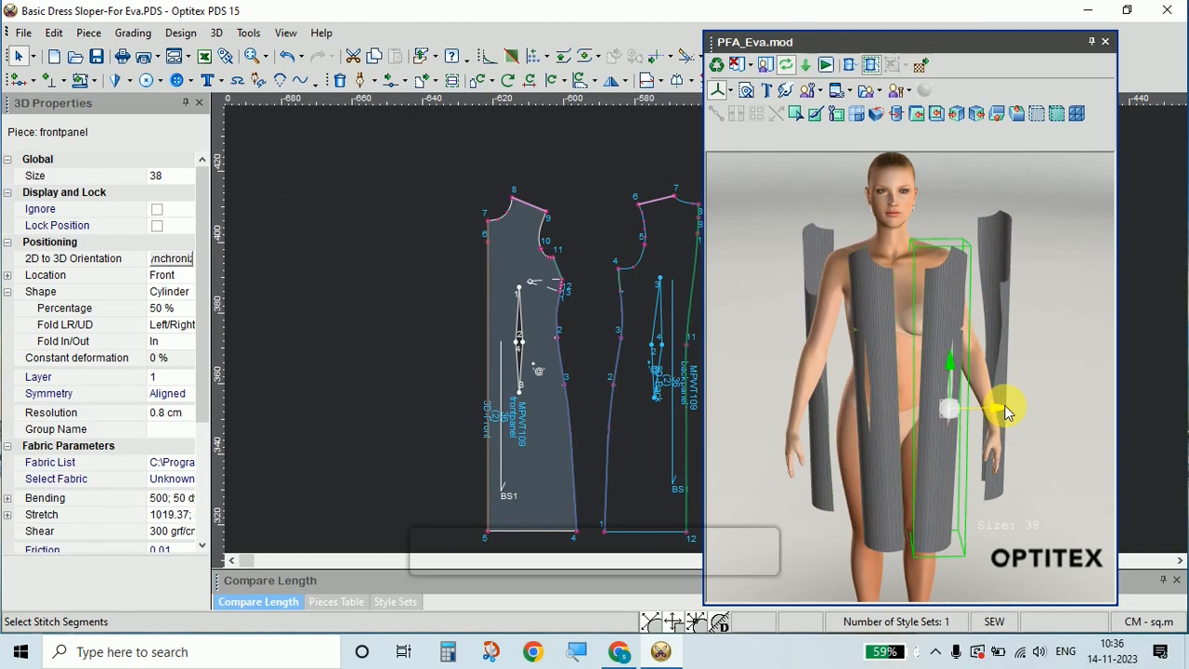
{"action": "left_click_drag", "start_coordinate": [1006, 412], "coordinate": [1005, 405]}
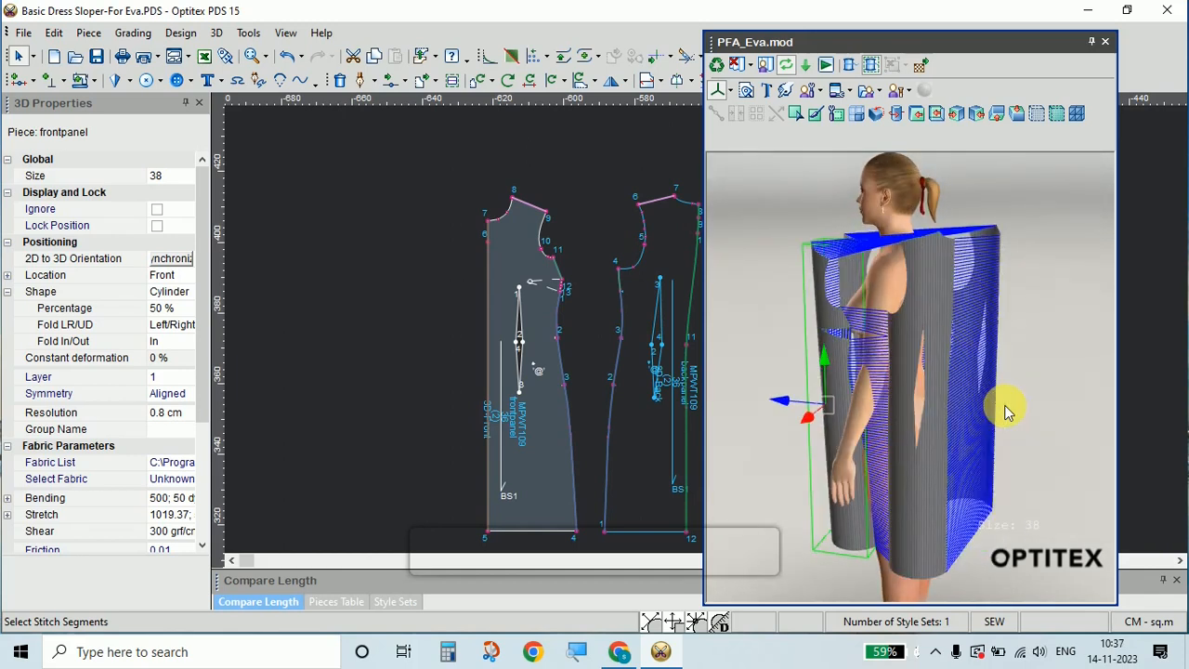
- Move the back panel forward, closer to the back of the model's body
{"action": "left_click_drag", "start_coordinate": [894, 471], "coordinate": [894, 471]}
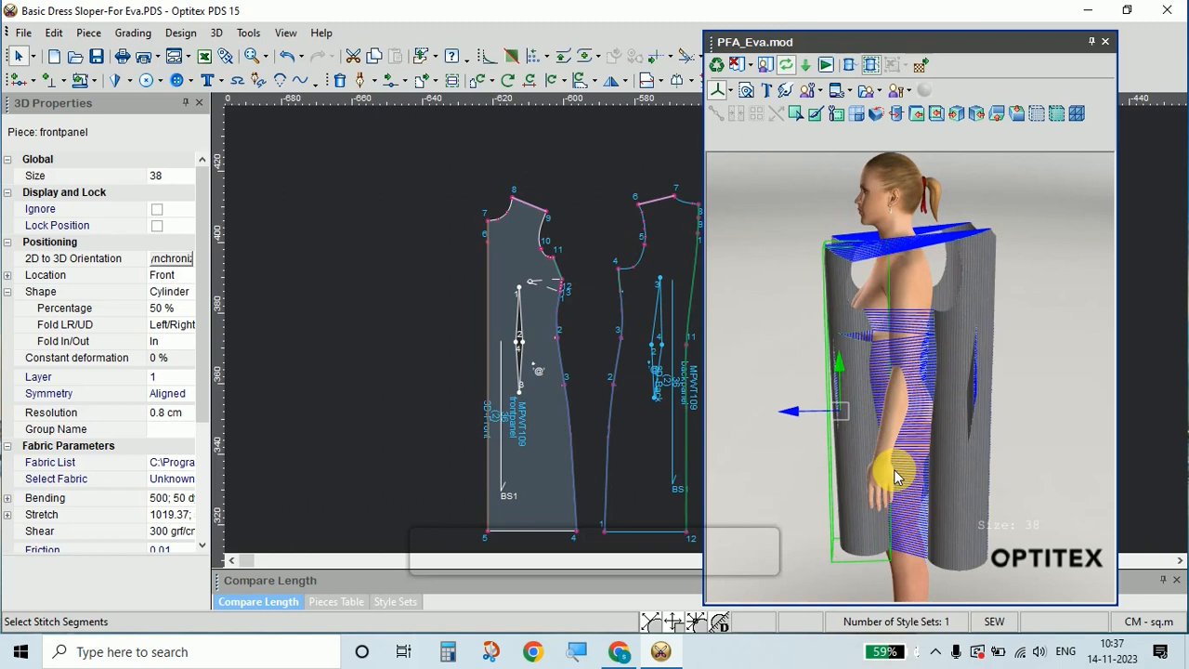
{"action": "left_click", "coordinate": [959, 335]}
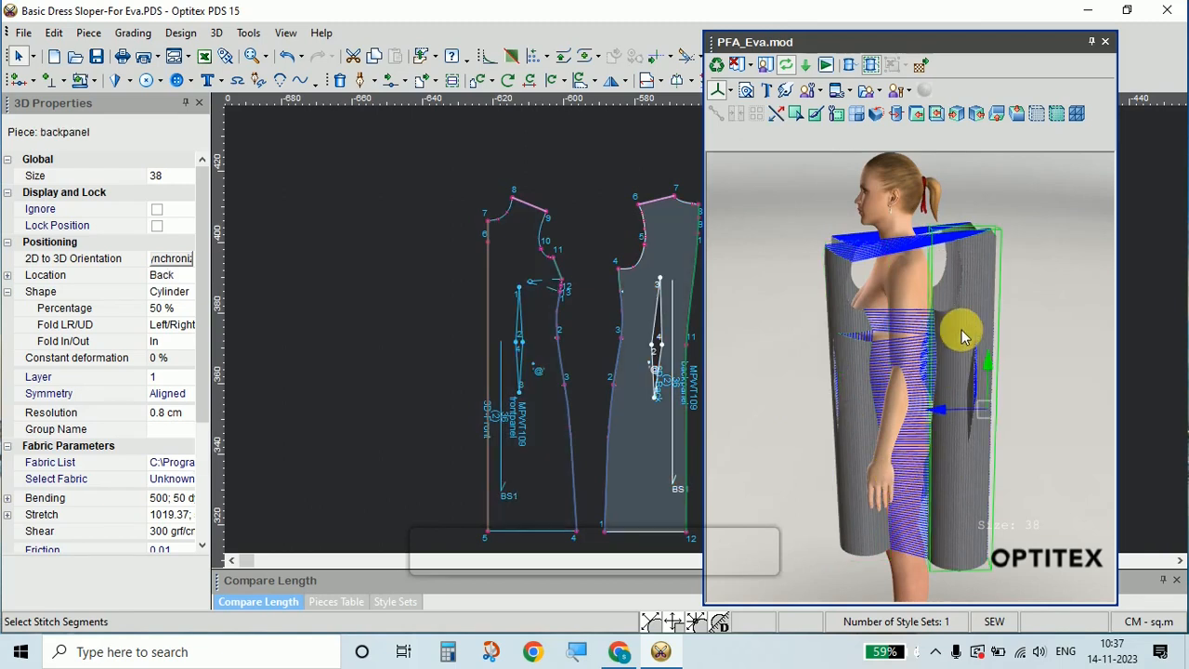
{"action": "left_click_drag", "start_coordinate": [926, 404], "coordinate": [916, 402]}
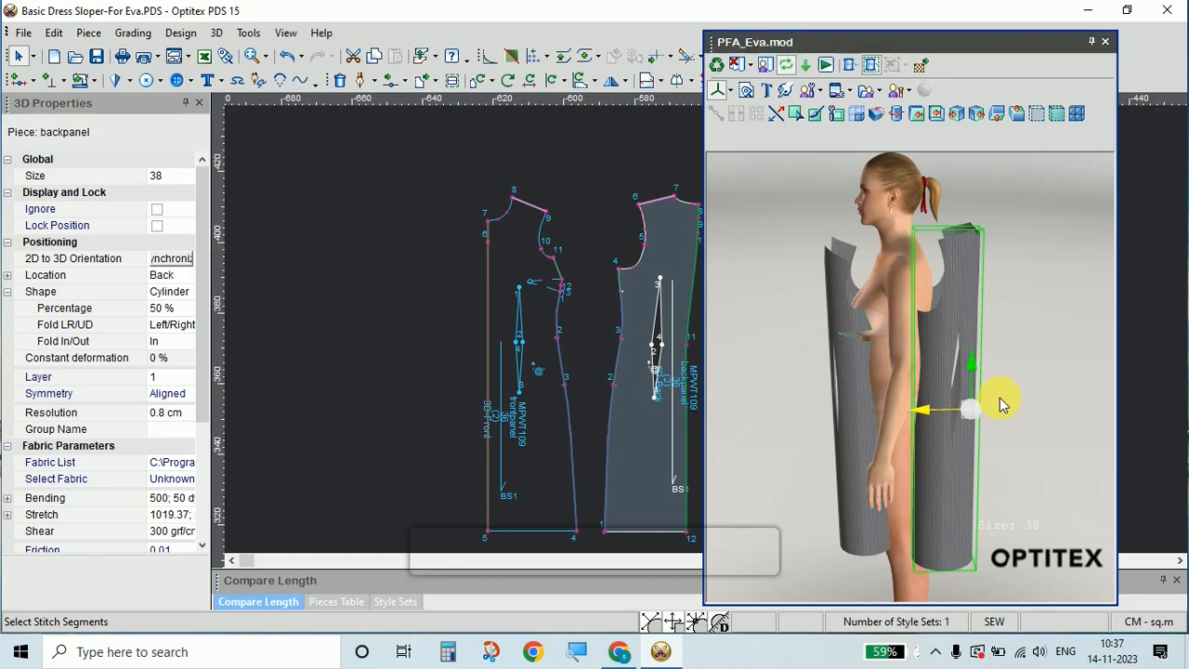
- Move the two back panels sideways toward the model's center back
{"action": "key", "text": "8"}
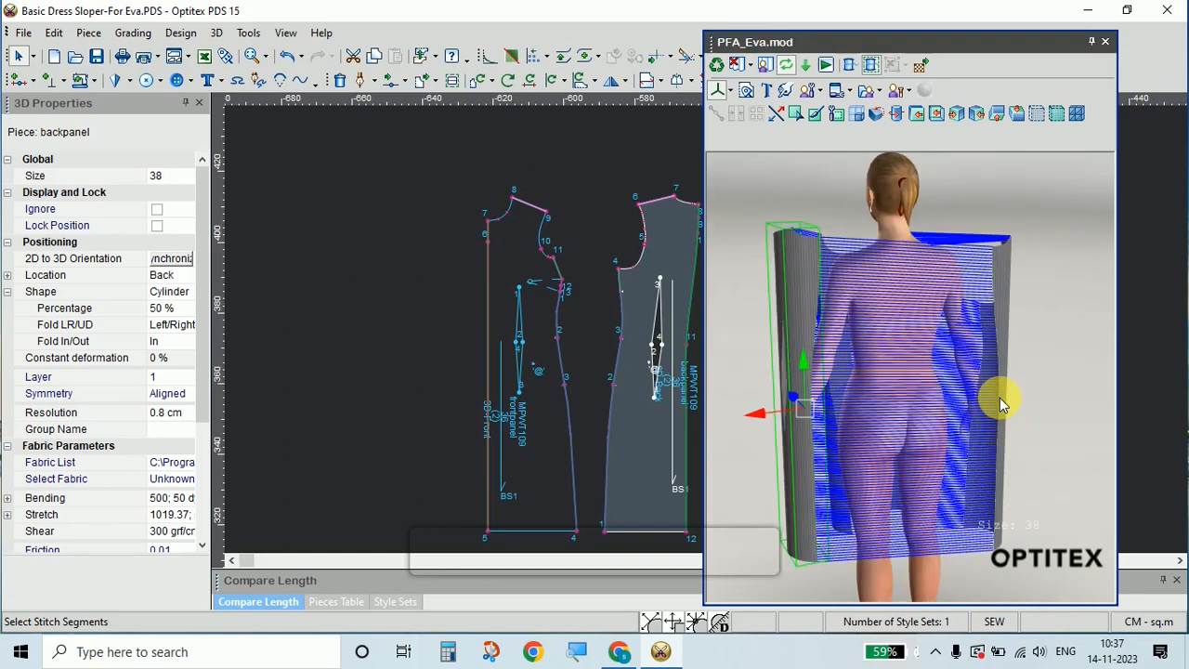
{"action": "left_click_drag", "start_coordinate": [786, 420], "coordinate": [836, 416]}
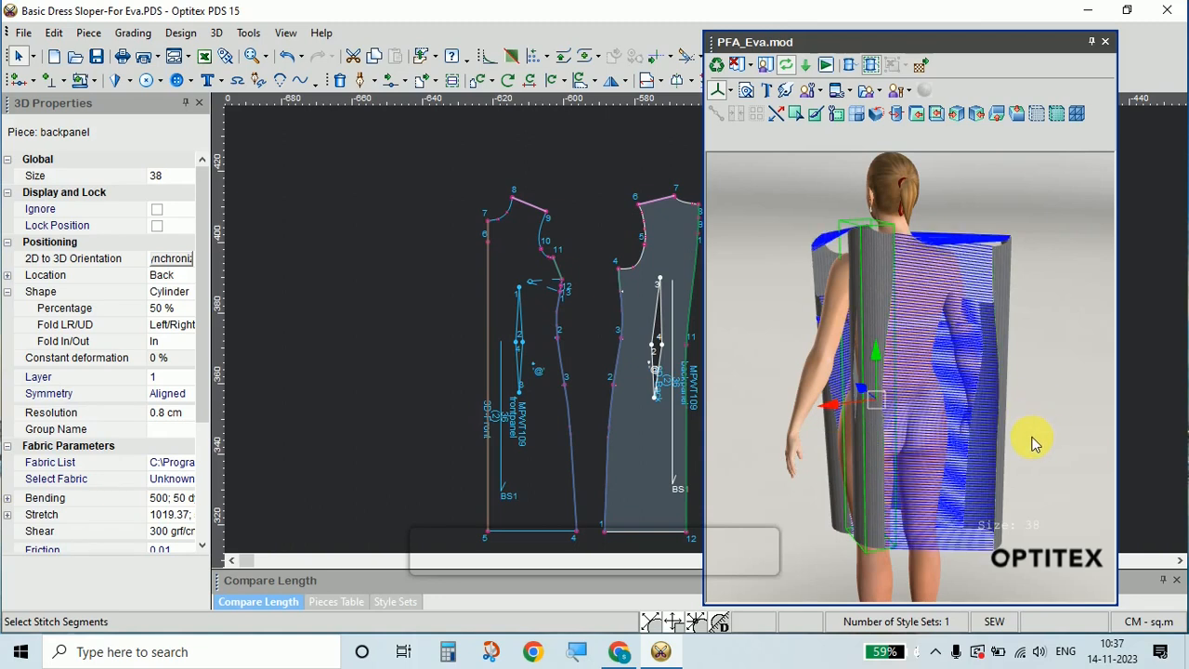
{"action": "left_click", "coordinate": [970, 451]}
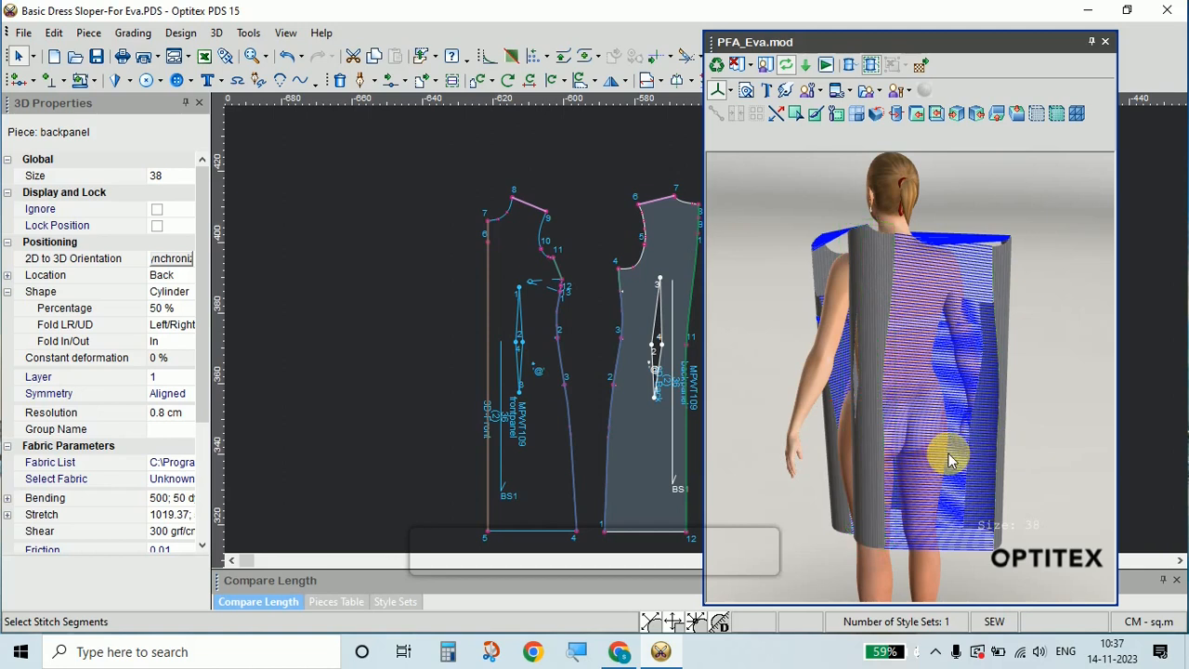
{"action": "left_click_drag", "start_coordinate": [971, 443], "coordinate": [972, 393]}
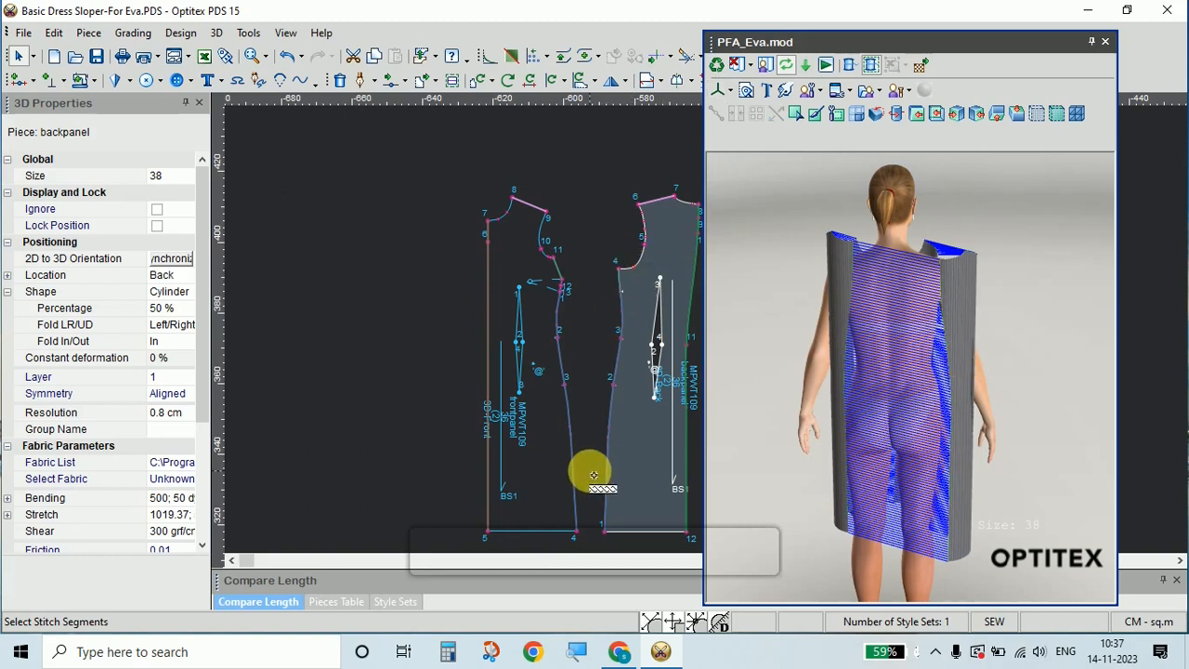
{"action": "left_click", "coordinate": [962, 331]}
{"action": "left_click_drag", "start_coordinate": [888, 421], "coordinate": [878, 424]}
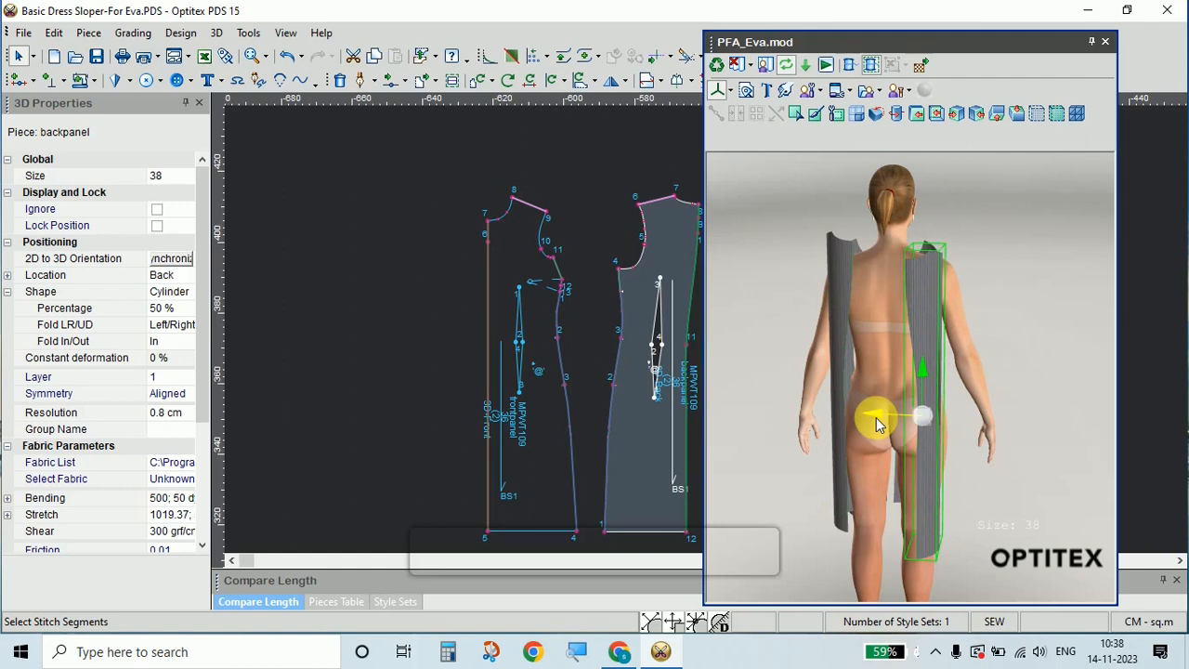
- Start the draping simulation of the stitched panels on the model
{"action": "left_click", "coordinate": [824, 67]}
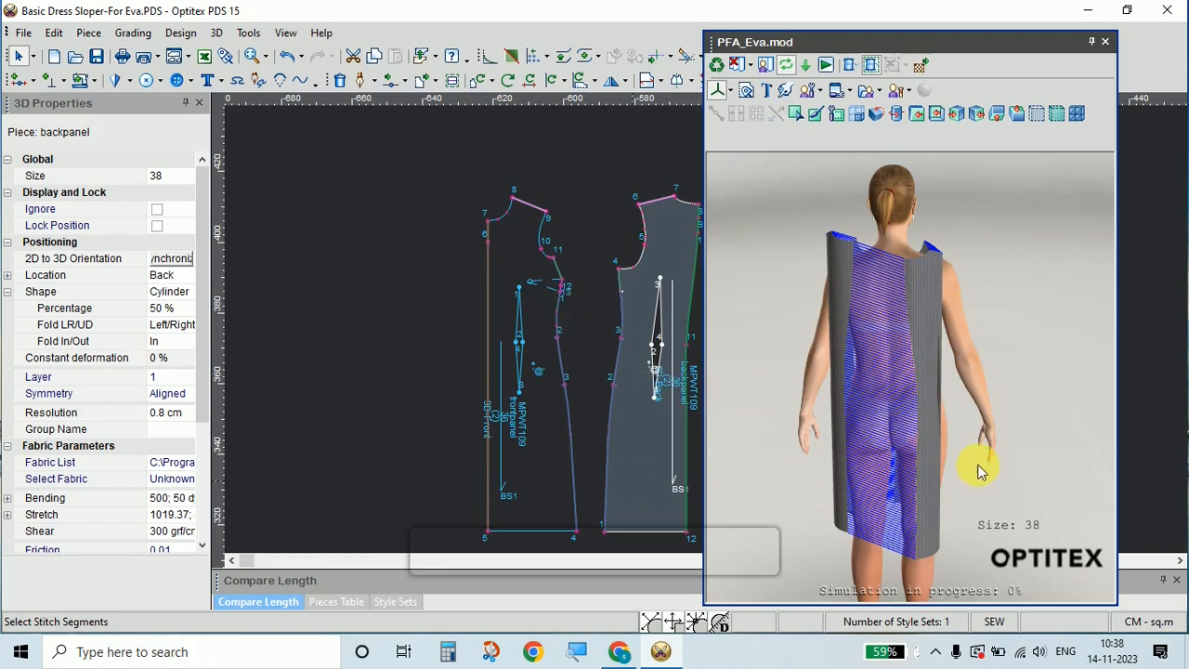
{"action": "left_click", "coordinate": [826, 63]}
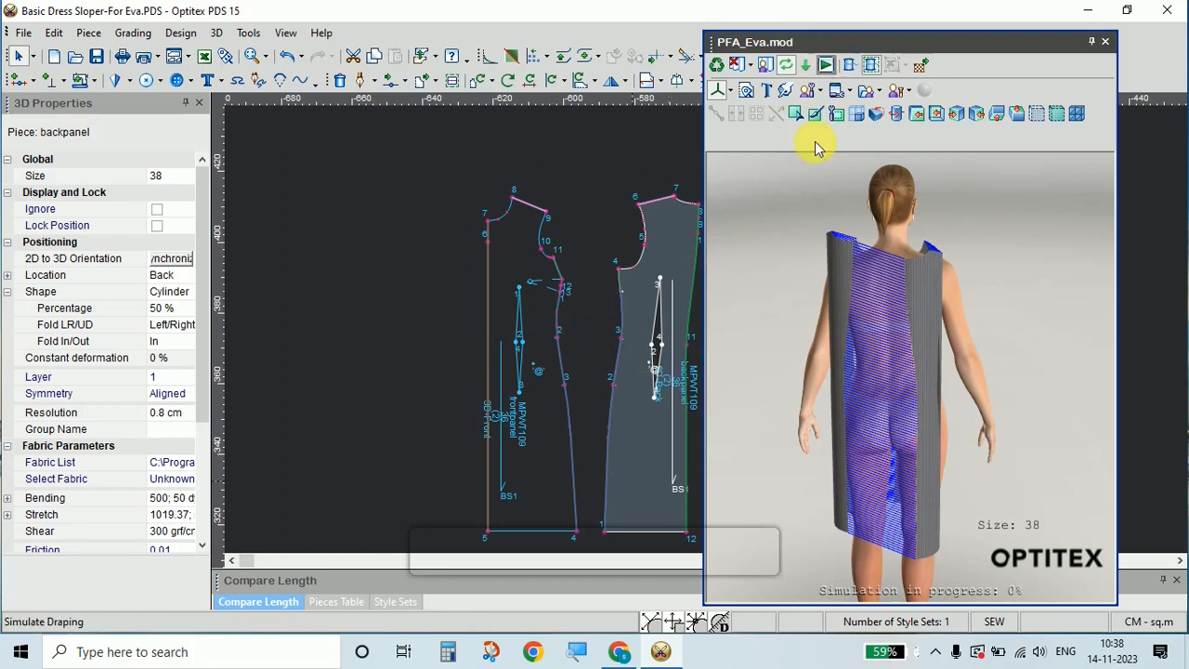